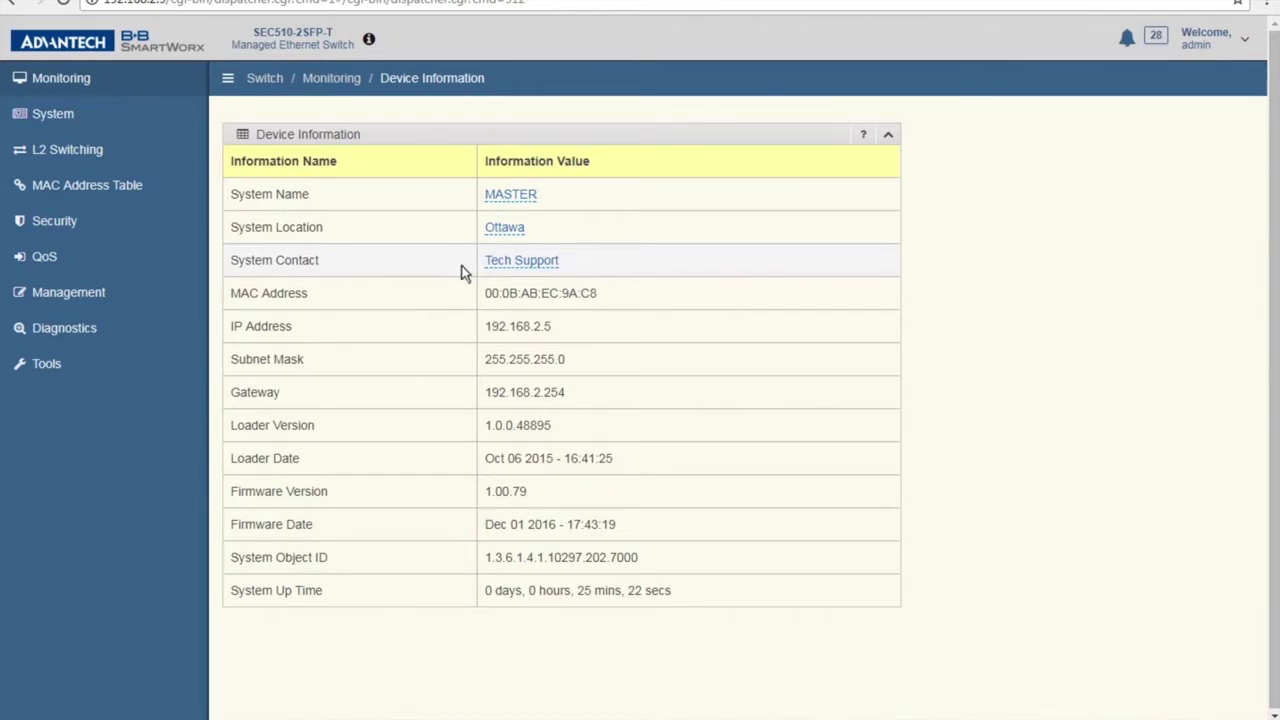
# Step: Review the master switch's IP address settings and its 802.1Q VLAN table
pyautogui.click(62, 120)
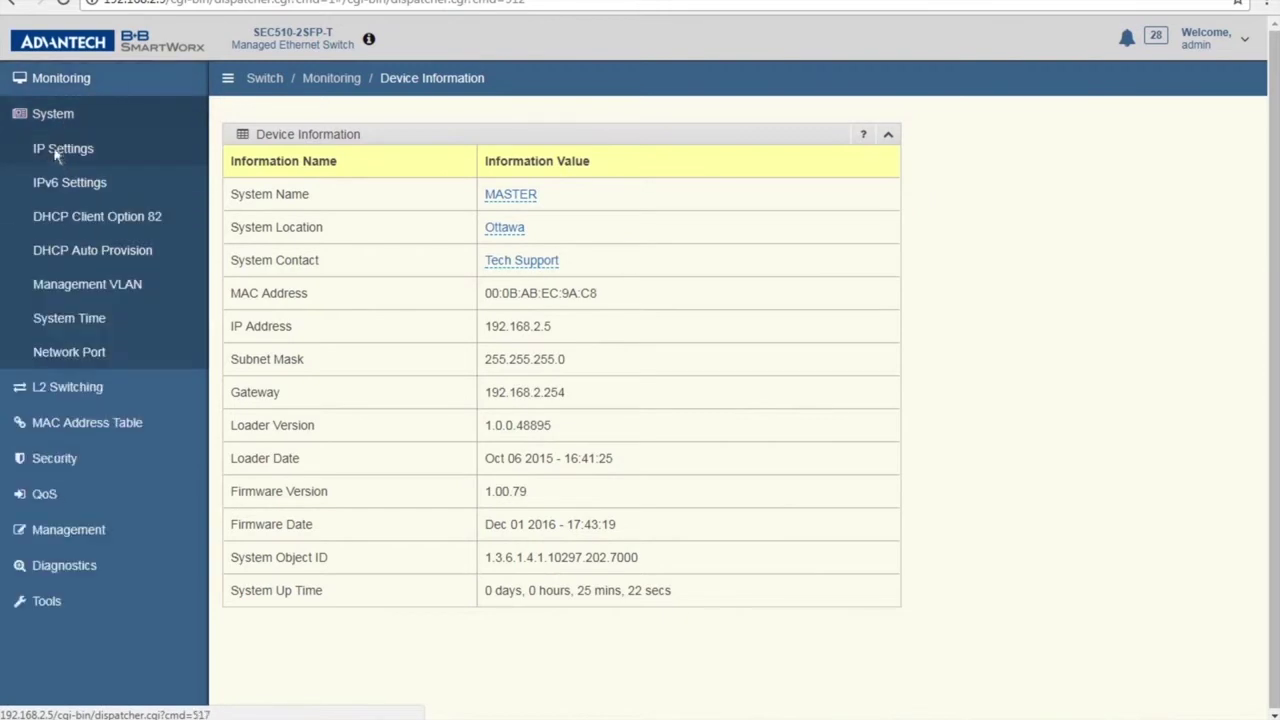
pyautogui.click(55, 155)
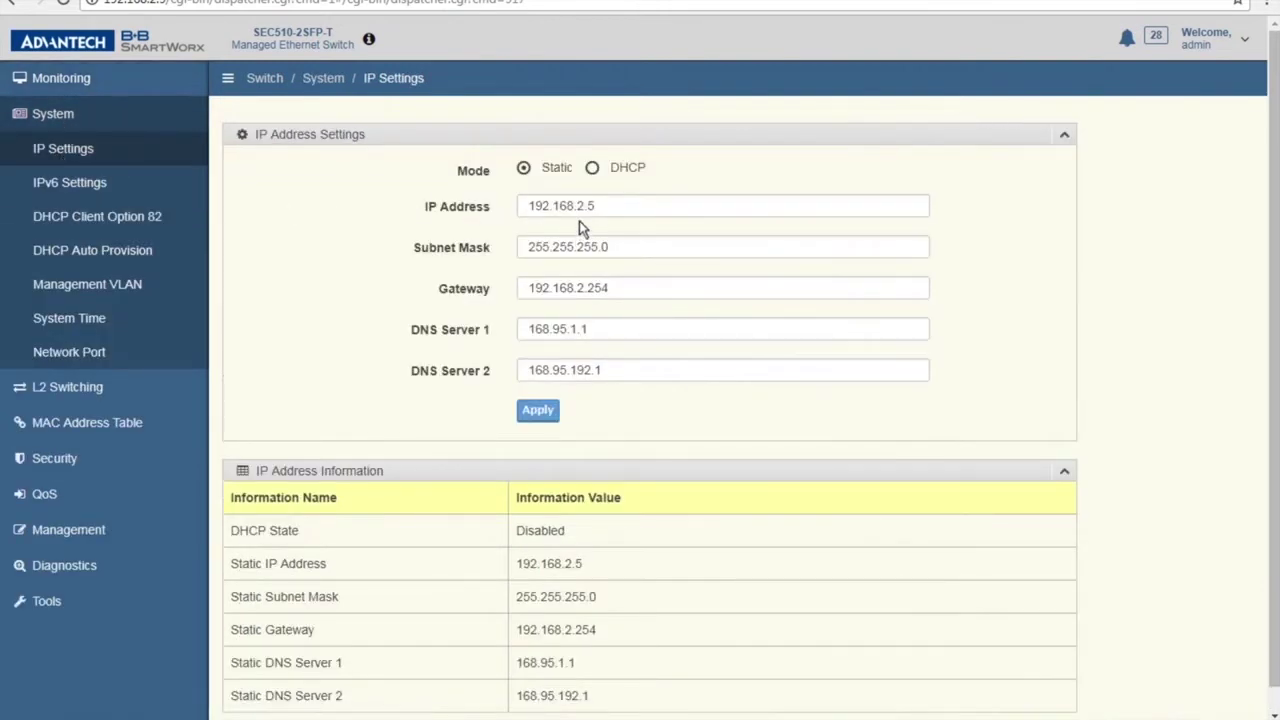
pyautogui.click(26, 117)
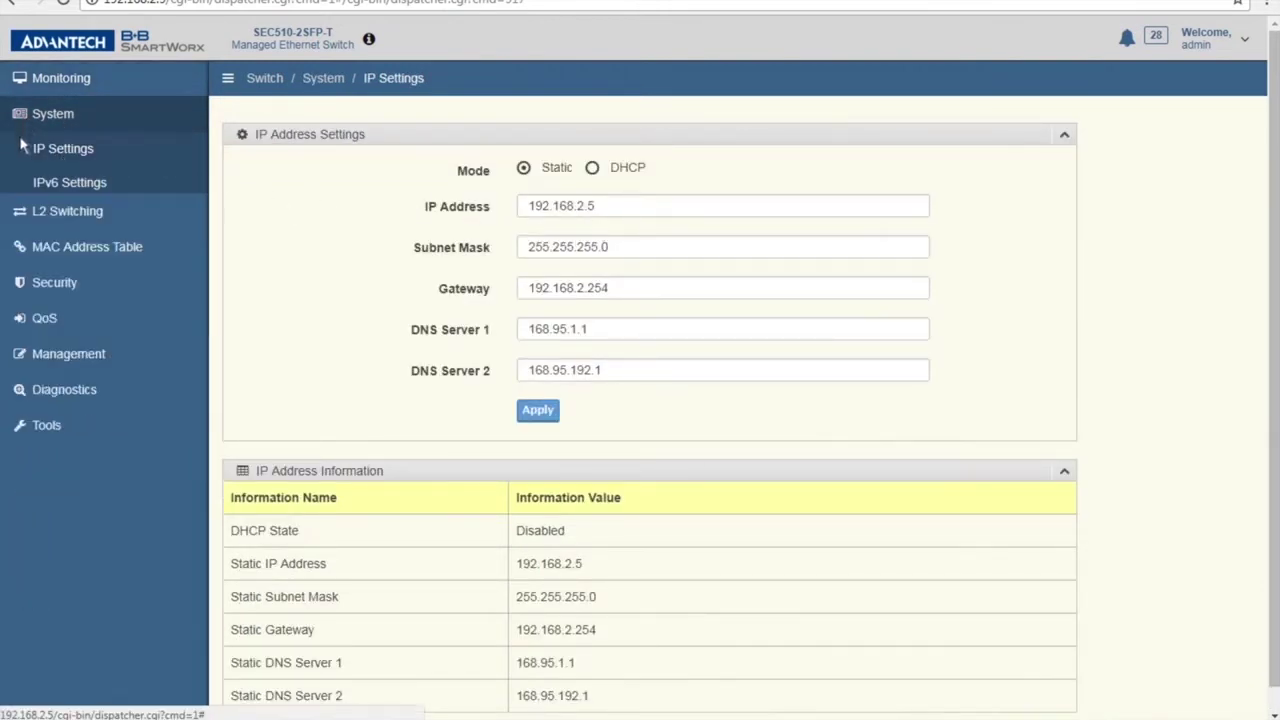
pyautogui.click(25, 152)
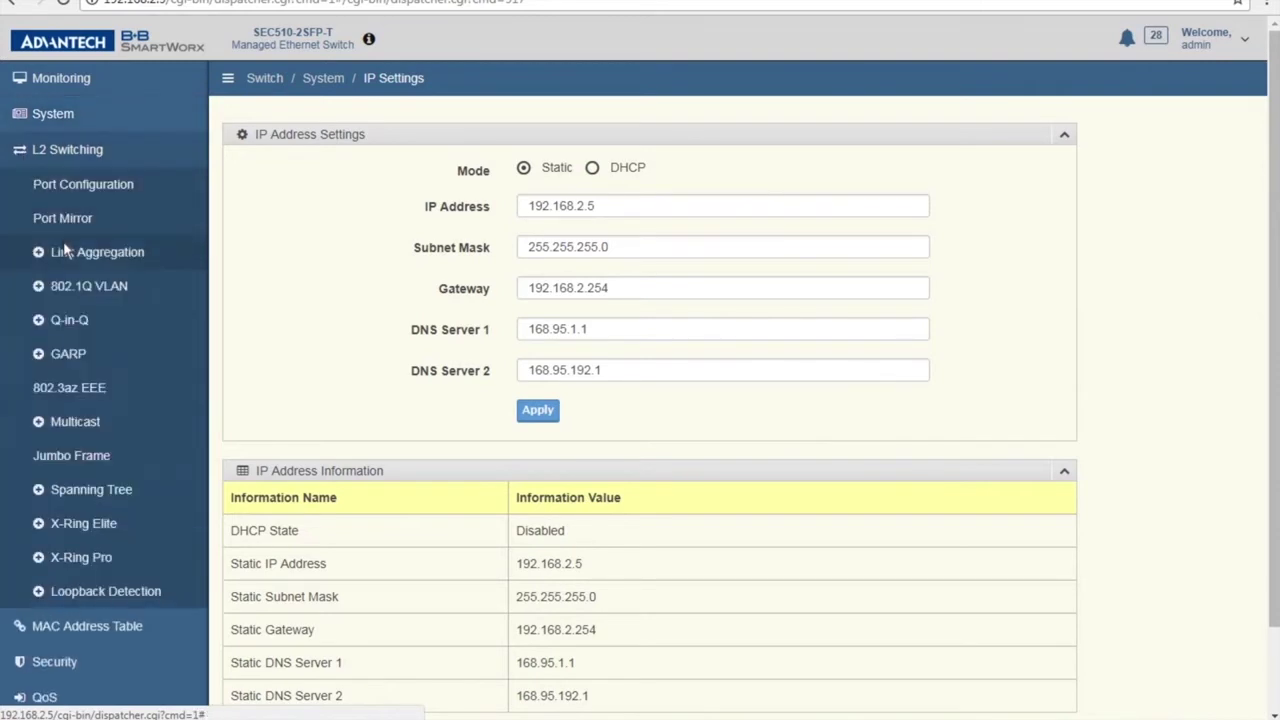
pyautogui.click(72, 285)
pyautogui.click(85, 330)
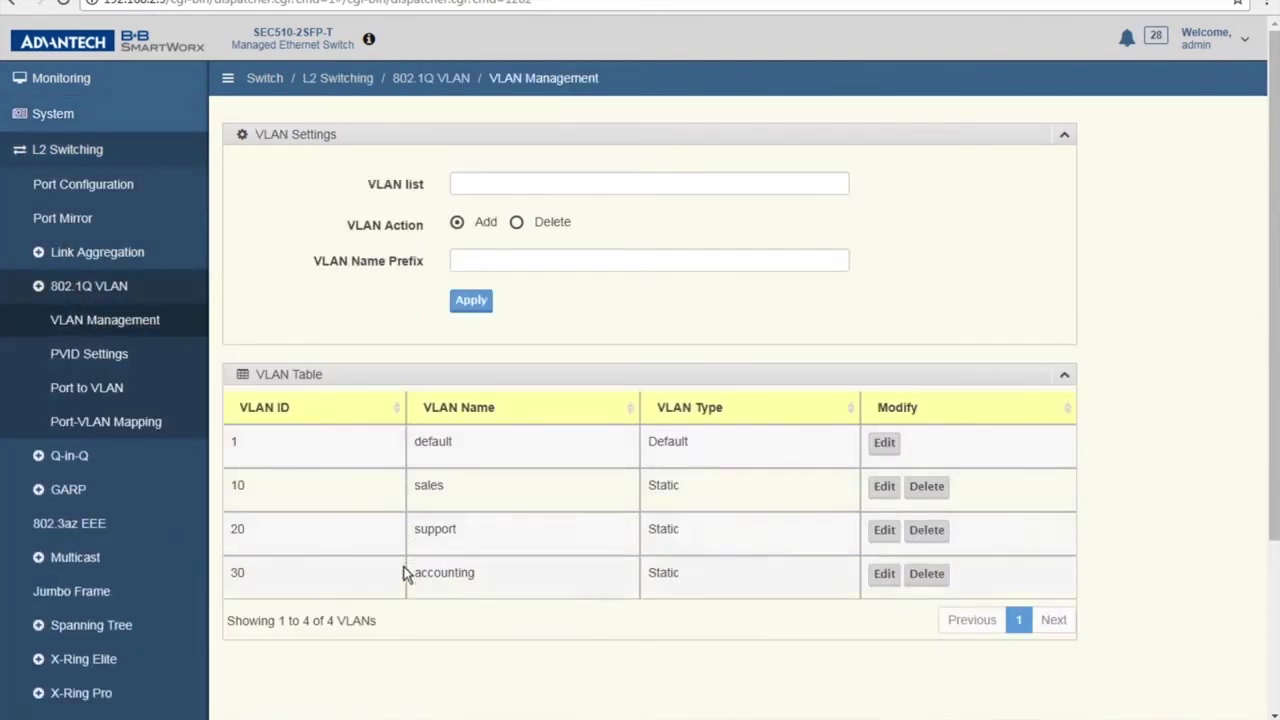
# Step: Open the IXM tool, scan the network for switches and show the device list
pyautogui.click(40, 149)
pyautogui.click(40, 366)
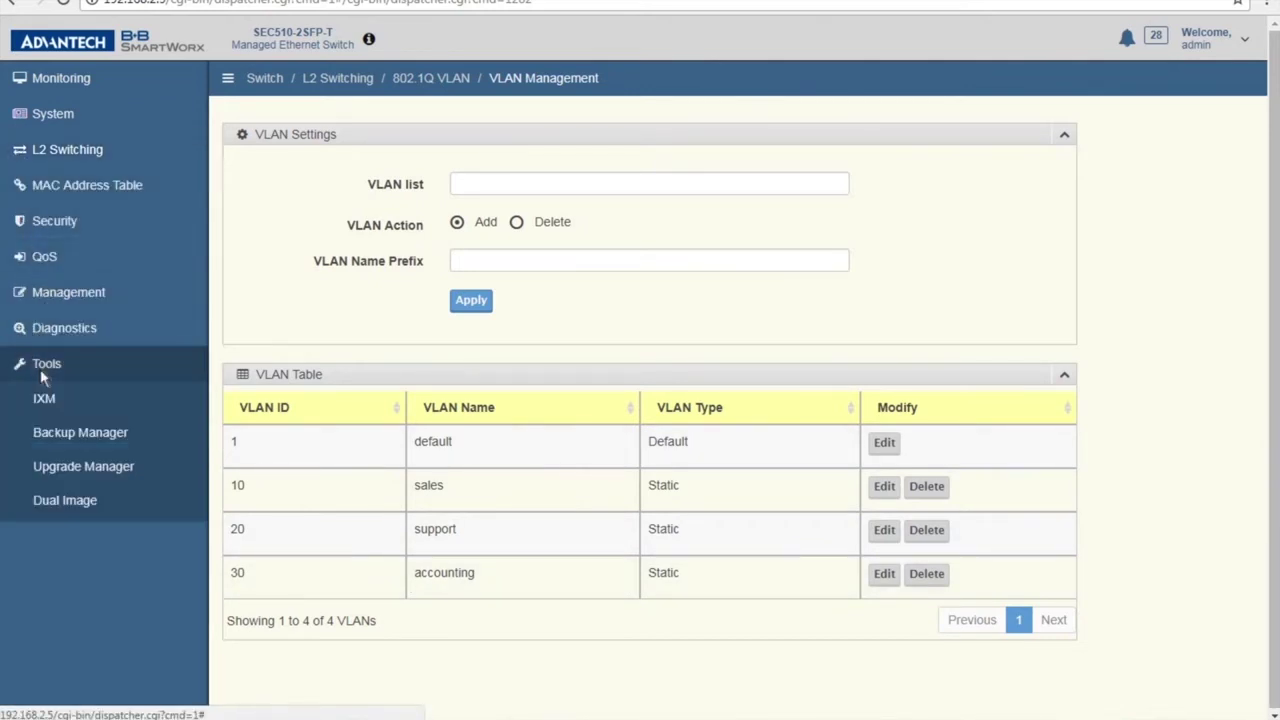
pyautogui.click(52, 402)
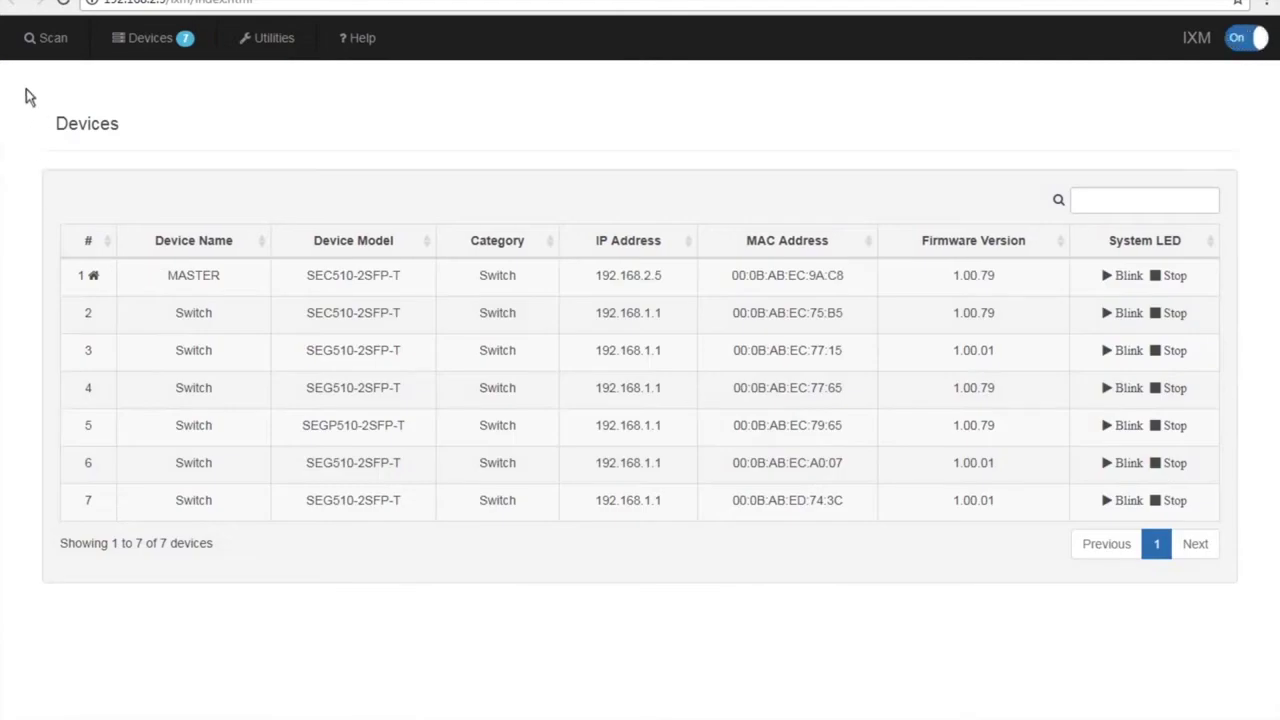
pyautogui.click(42, 44)
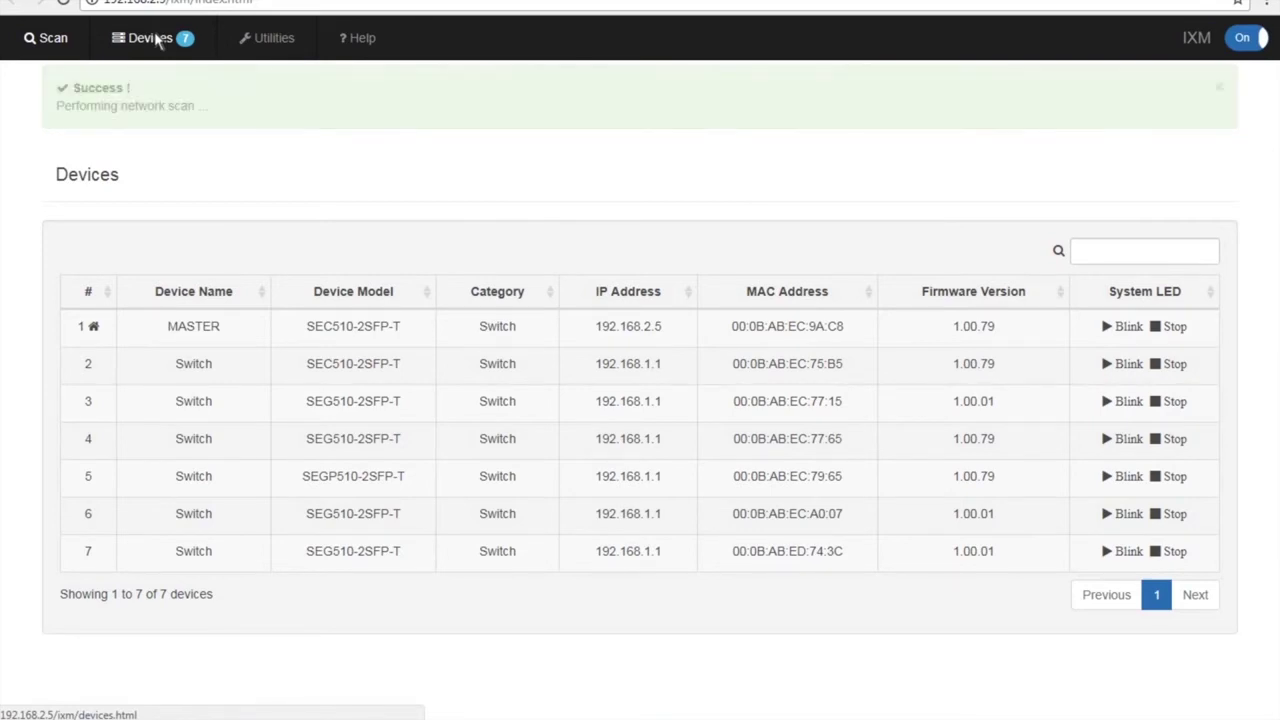
pyautogui.click(155, 38)
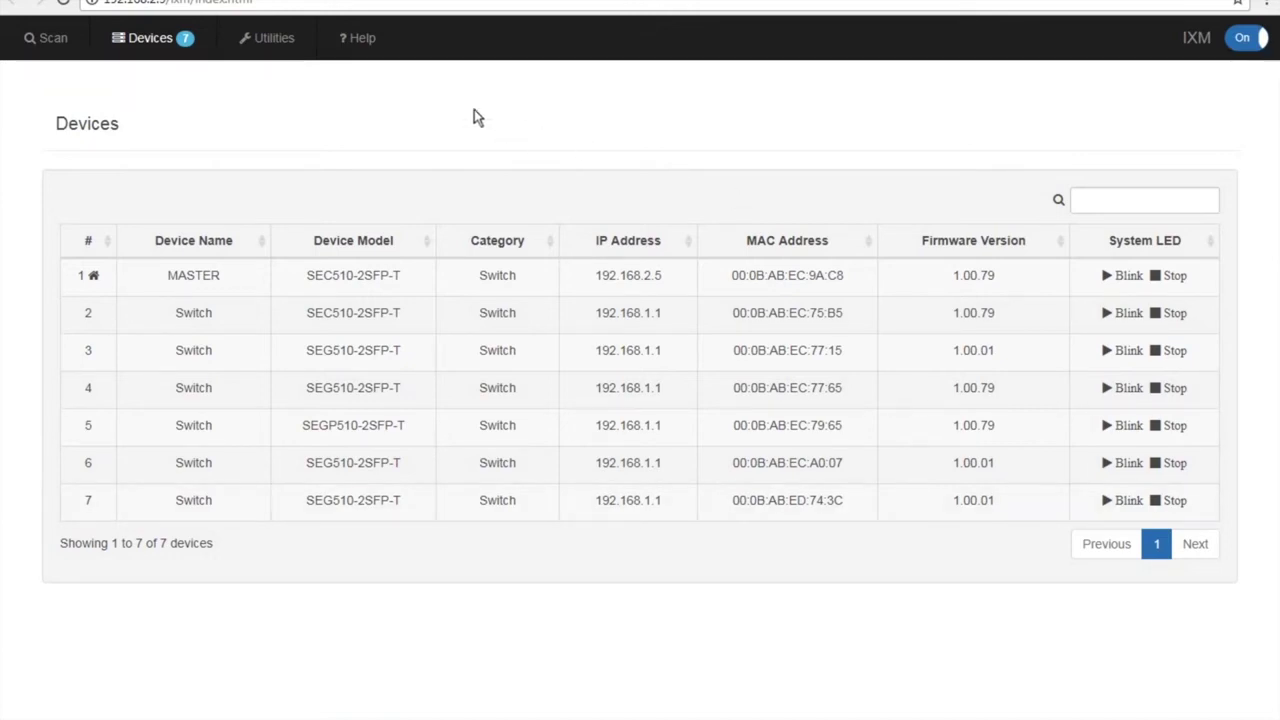
# Step: Begin a manual Range IP Configuration with start address 192.168.2.10 and end address 192.168.2.15
pyautogui.click(268, 38)
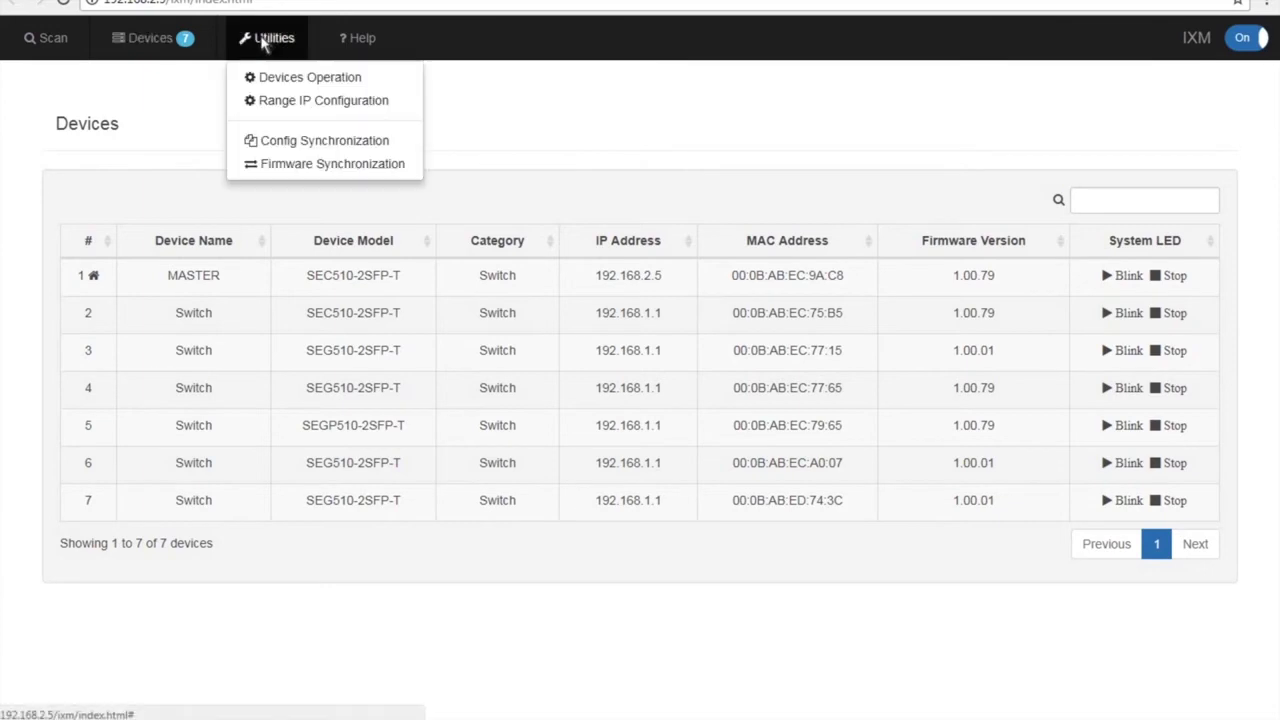
pyautogui.click(267, 102)
pyautogui.click(322, 240)
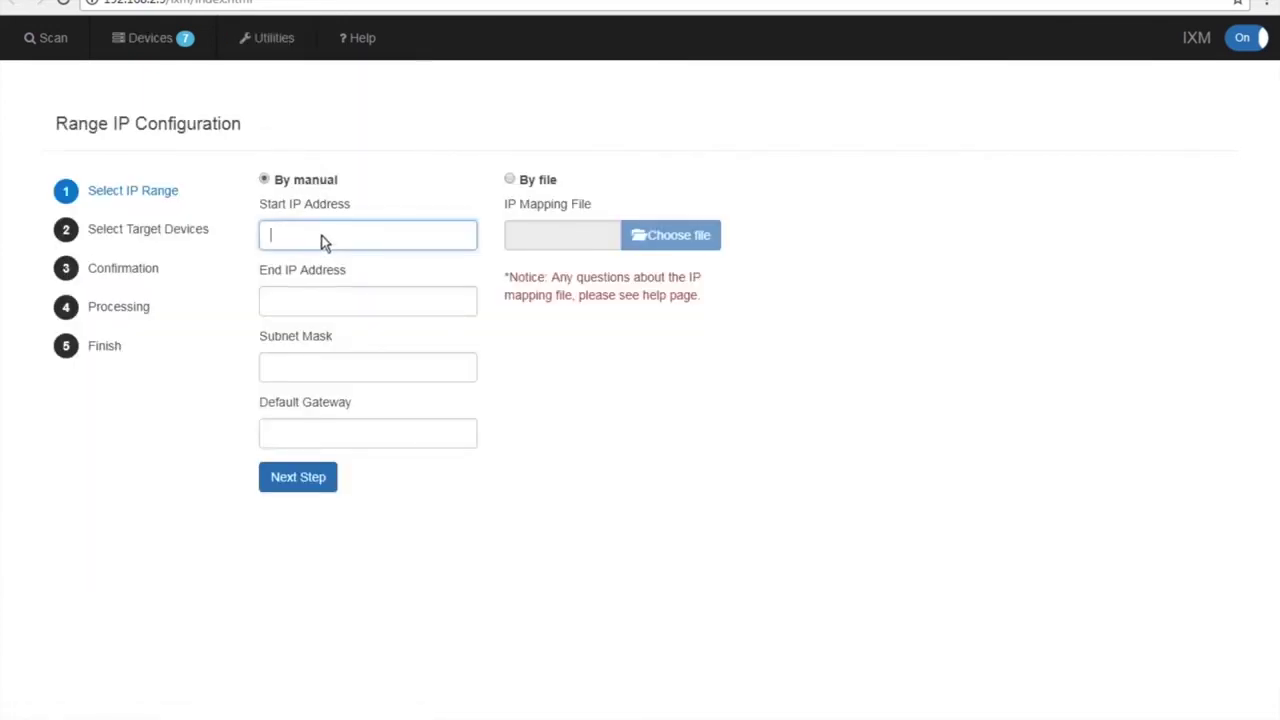
pyautogui.write('192.168.2.10')
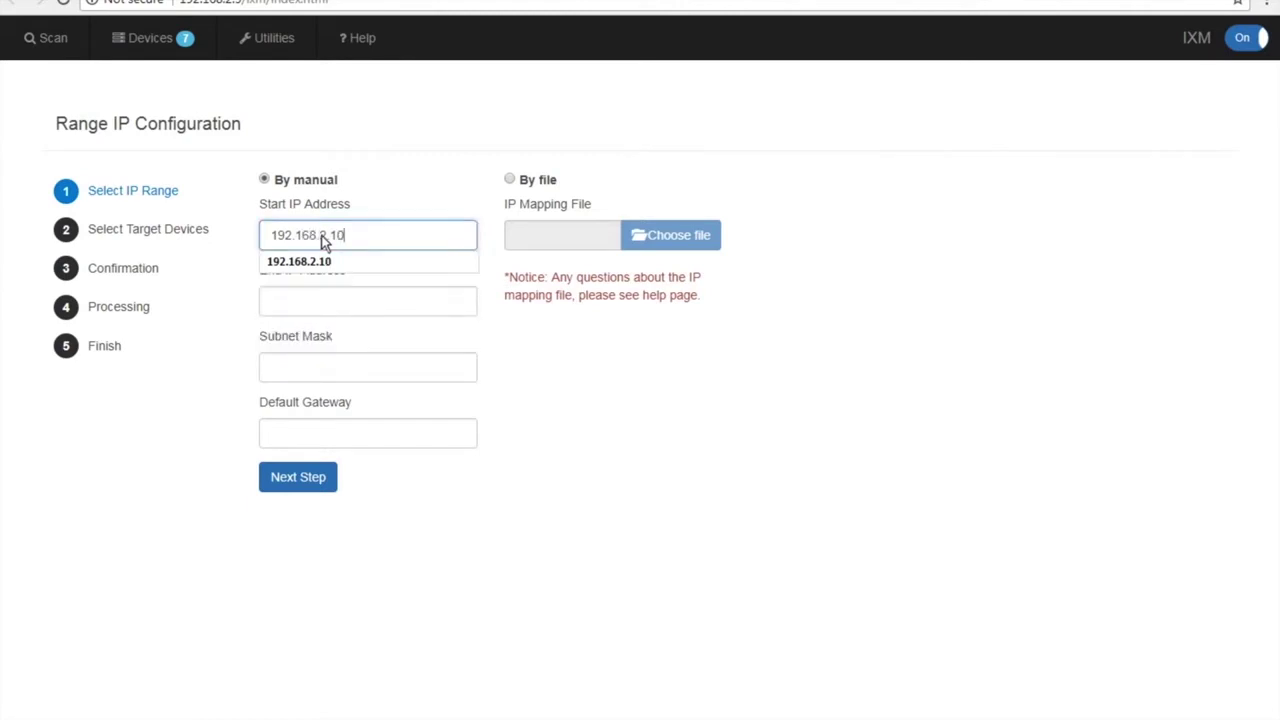
pyautogui.press('Tab')
pyautogui.write('192.168.2.15')
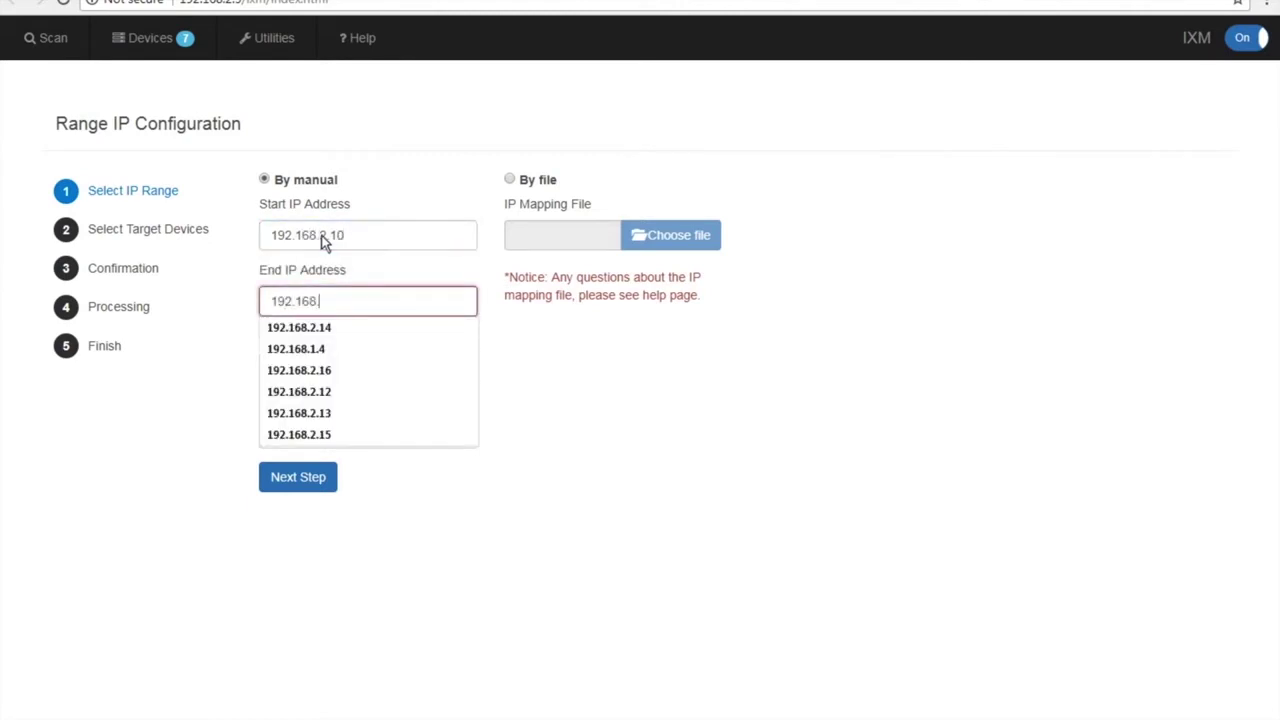
# Step: Set the range's subnet mask to 255.255.255.0 and default gateway to 192.168.2.254, and proceed to target selection
pyautogui.press('Tab')
pyautogui.write('2')
pyautogui.click(307, 398)
pyautogui.click(305, 432)
pyautogui.write('1')
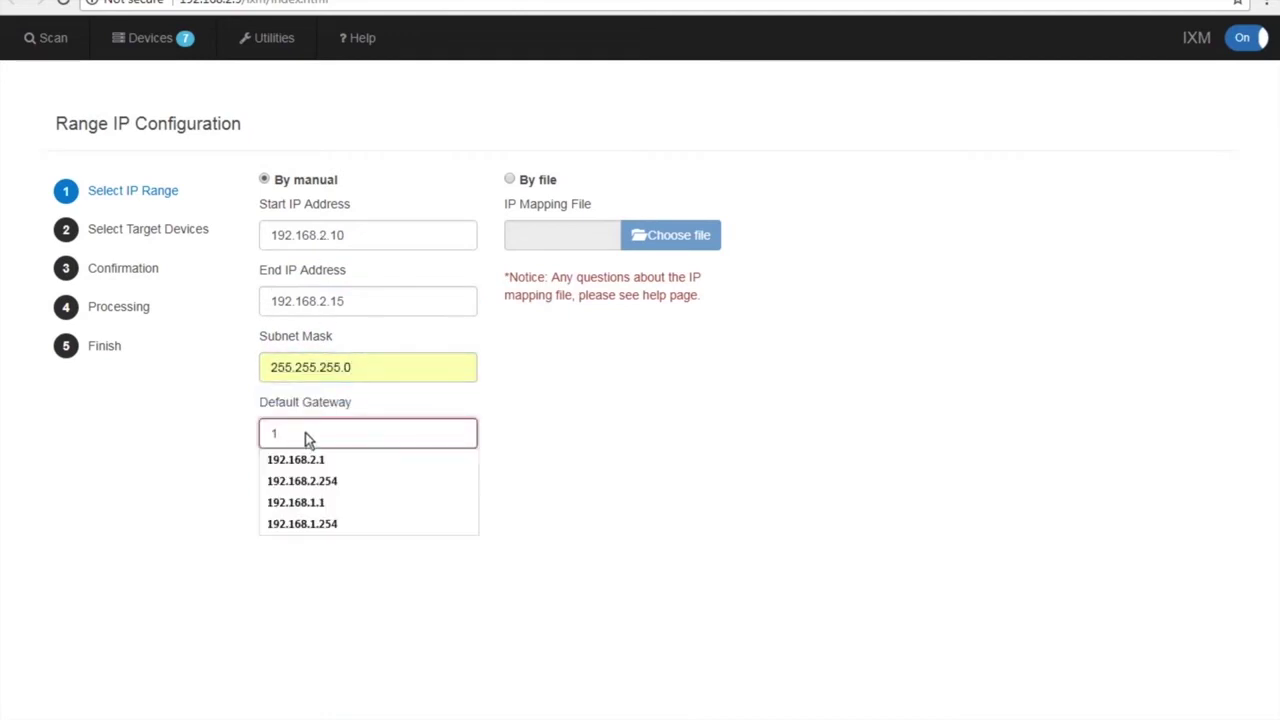
pyautogui.click(314, 480)
pyautogui.click(313, 487)
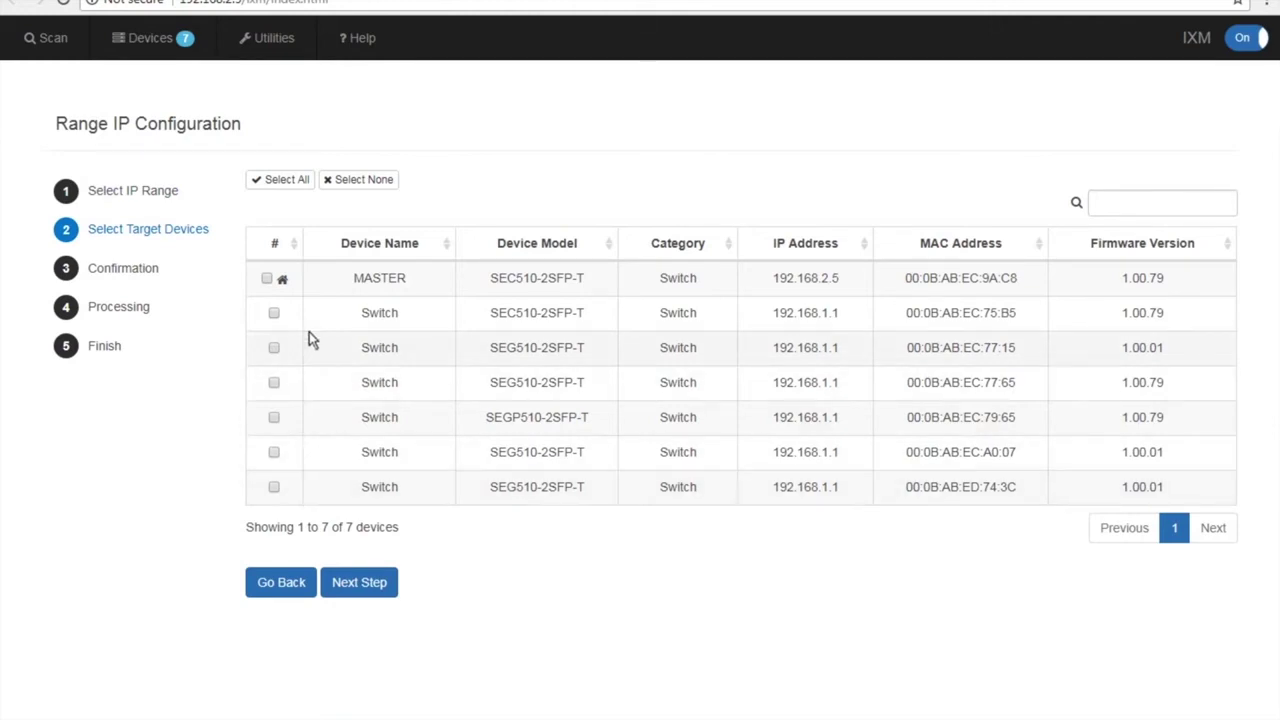
# Step: Apply the IP range to all six switches except MASTER and return to the device list
pyautogui.click(273, 313)
pyautogui.click(275, 349)
pyautogui.click(275, 382)
pyautogui.click(274, 418)
pyautogui.click(274, 453)
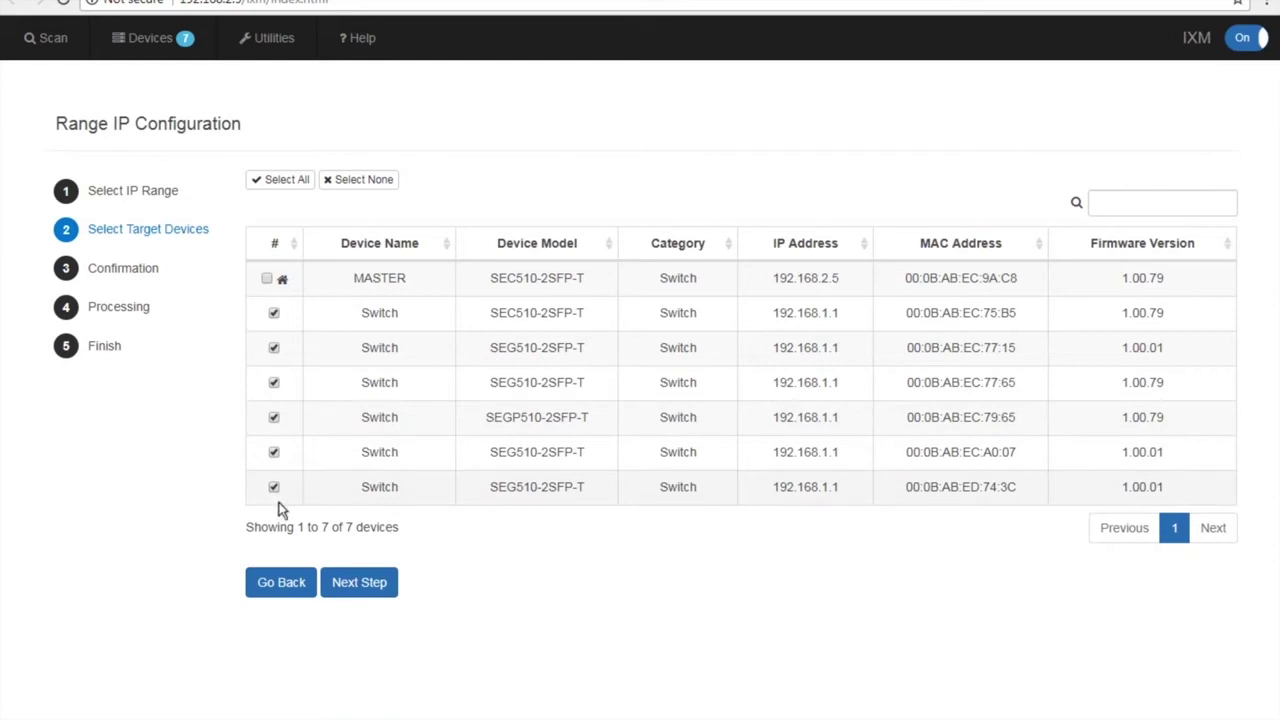
pyautogui.click(363, 590)
pyautogui.click(346, 530)
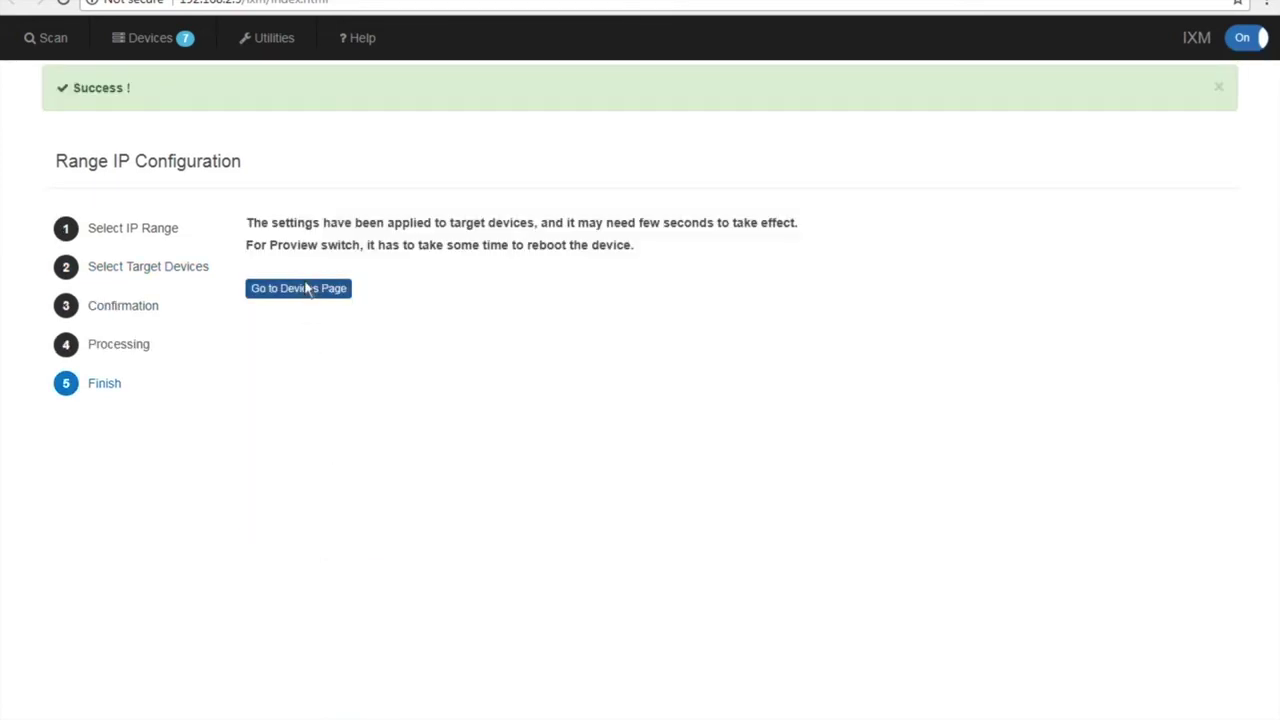
pyautogui.click(300, 292)
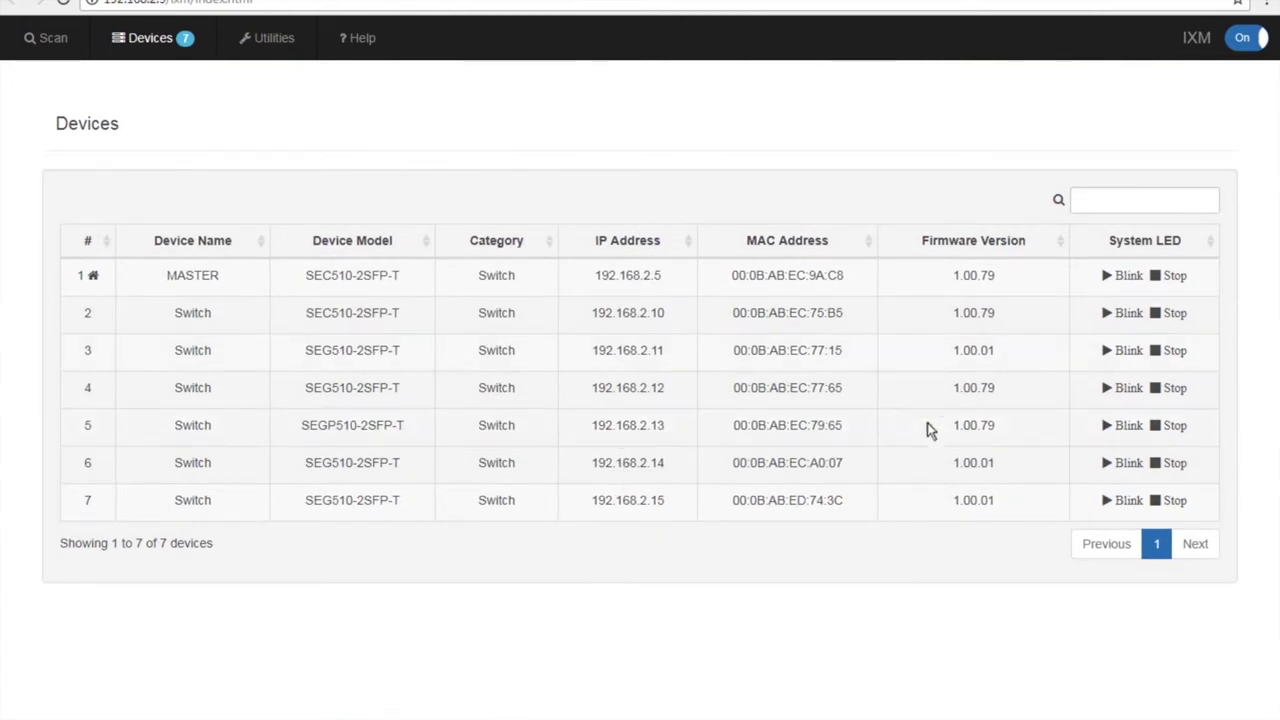
# Step: Start a Firmware Synchronization using the SEG510-2SFP-T switch at 192.168.2.12 as the source device
pyautogui.click(276, 43)
pyautogui.click(290, 164)
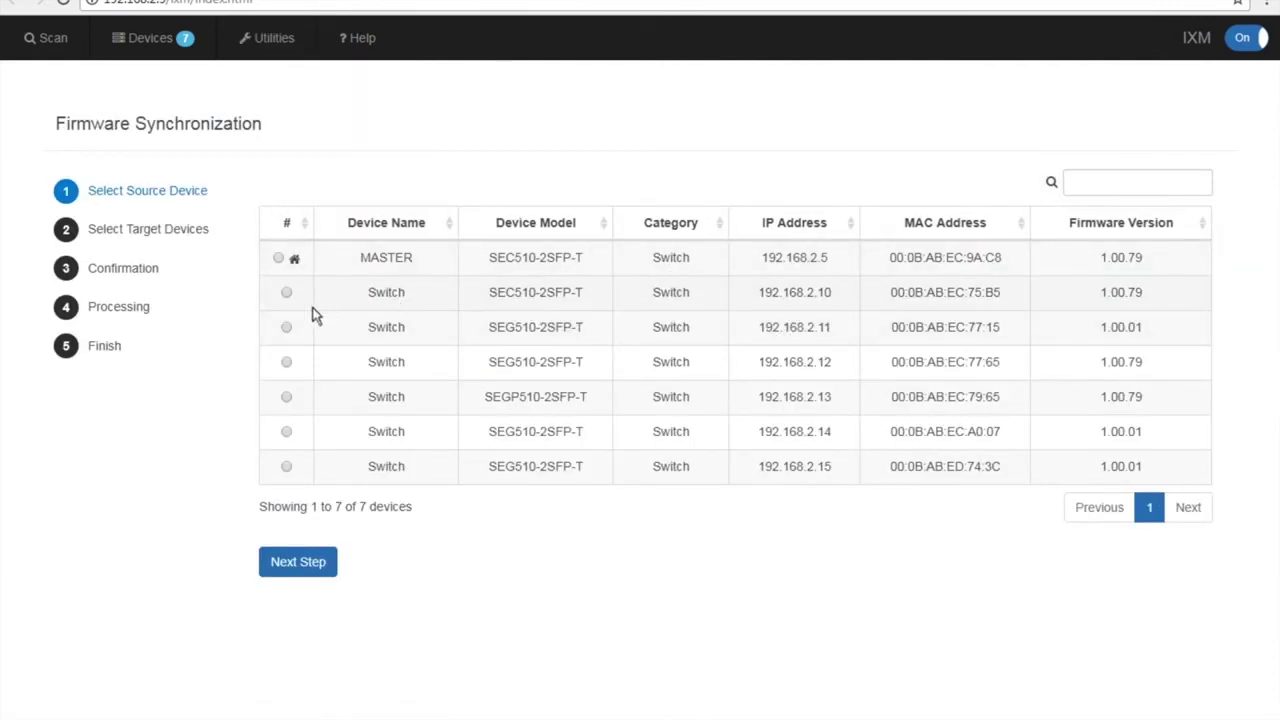
pyautogui.click(286, 363)
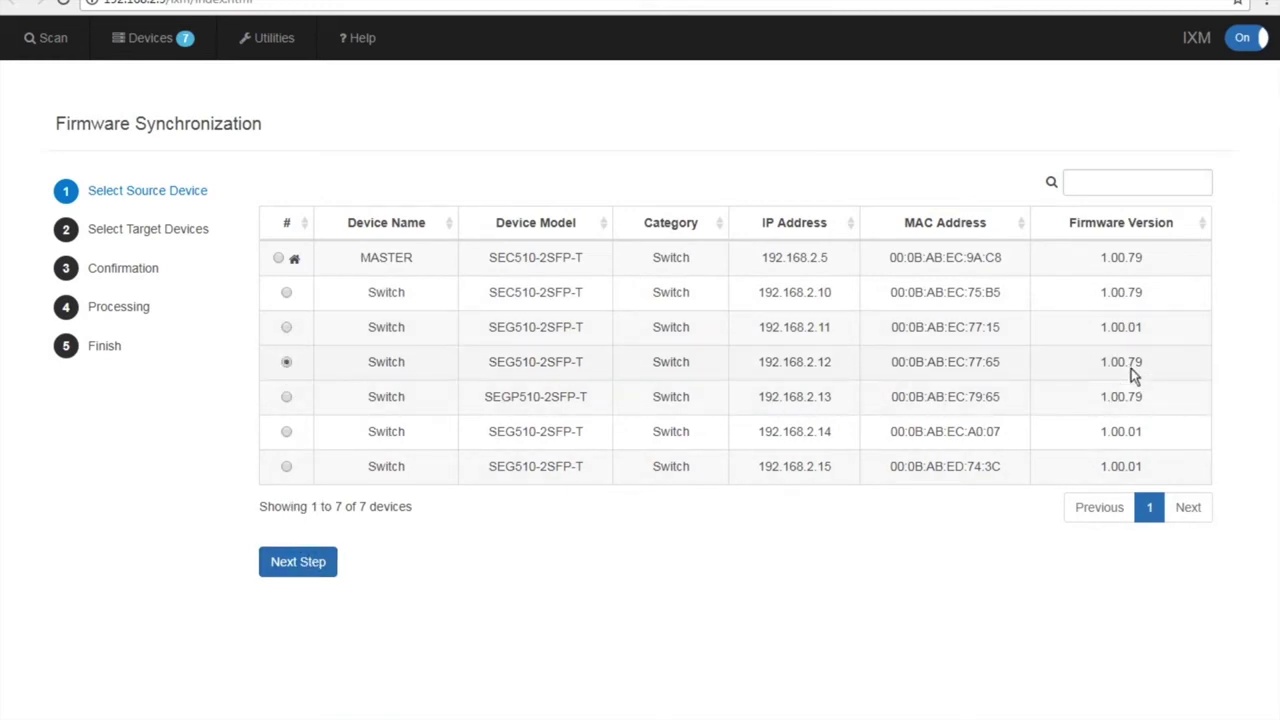
pyautogui.click(290, 562)
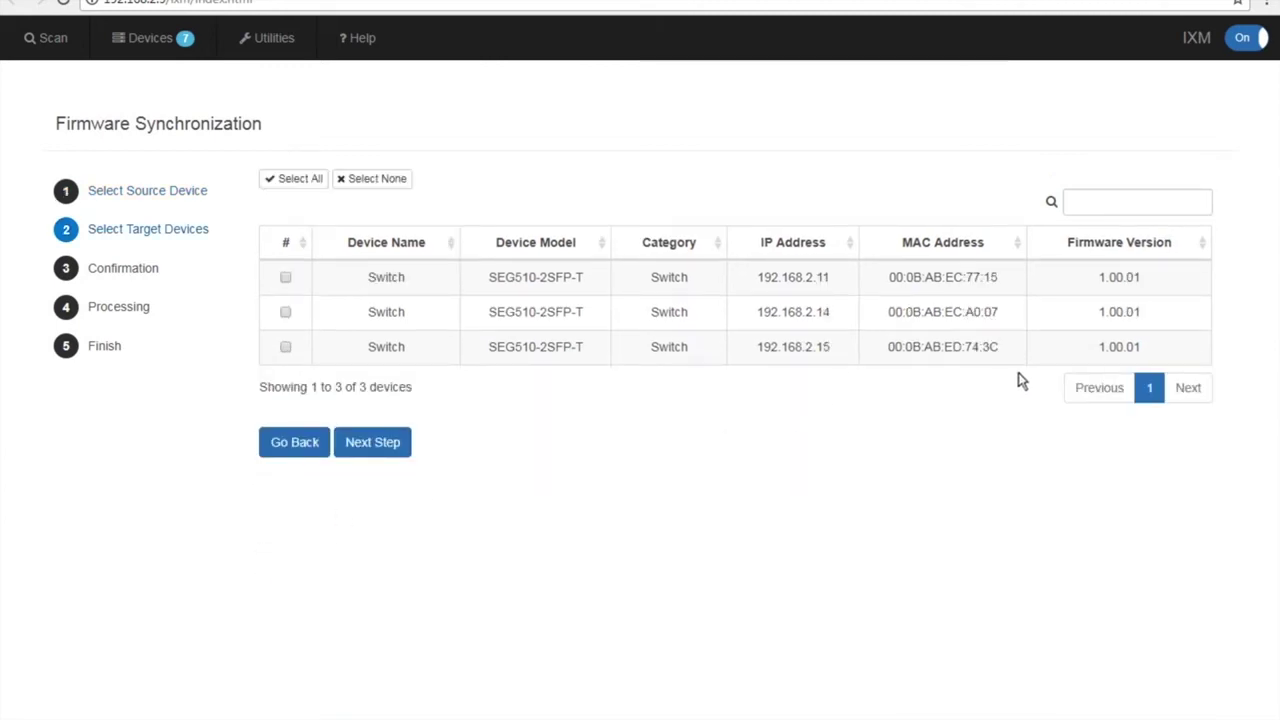
# Step: Synchronize the firmware to the switches at 192.168.2.11, 192.168.2.14 and 192.168.2.15, and rescan the network from the device list
pyautogui.click(285, 280)
pyautogui.click(285, 312)
pyautogui.click(285, 347)
pyautogui.click(363, 440)
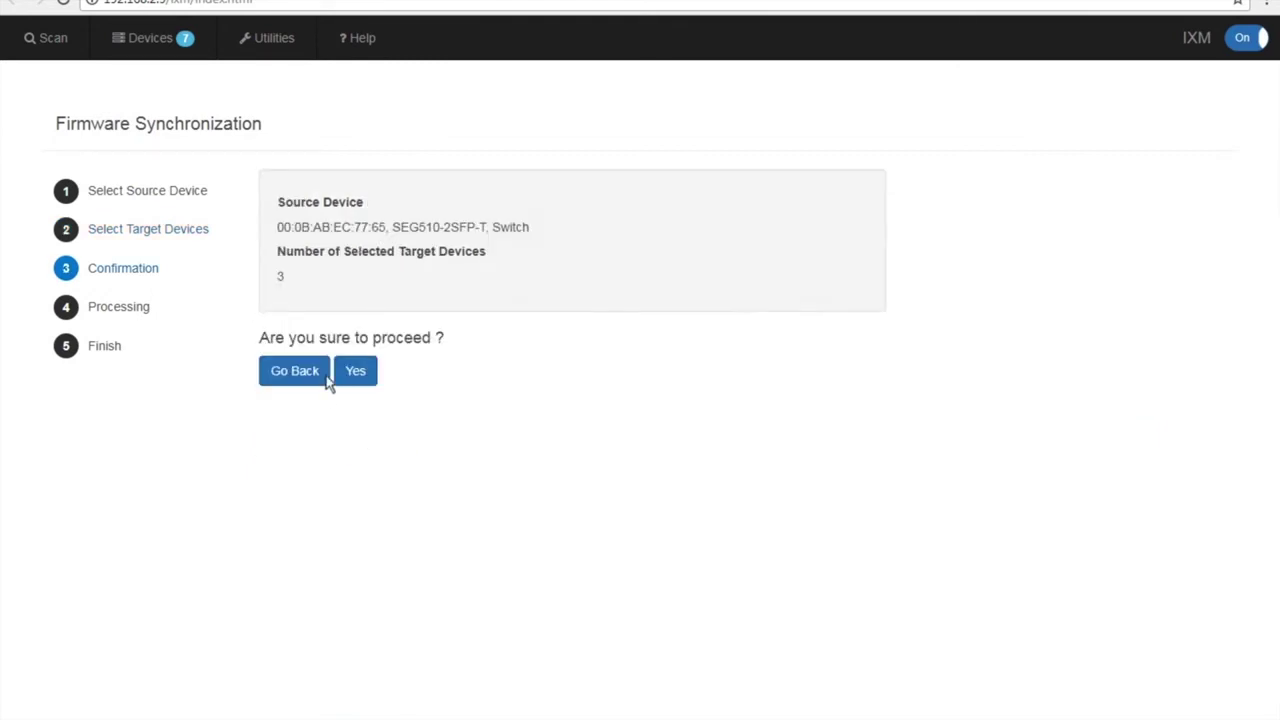
pyautogui.click(357, 374)
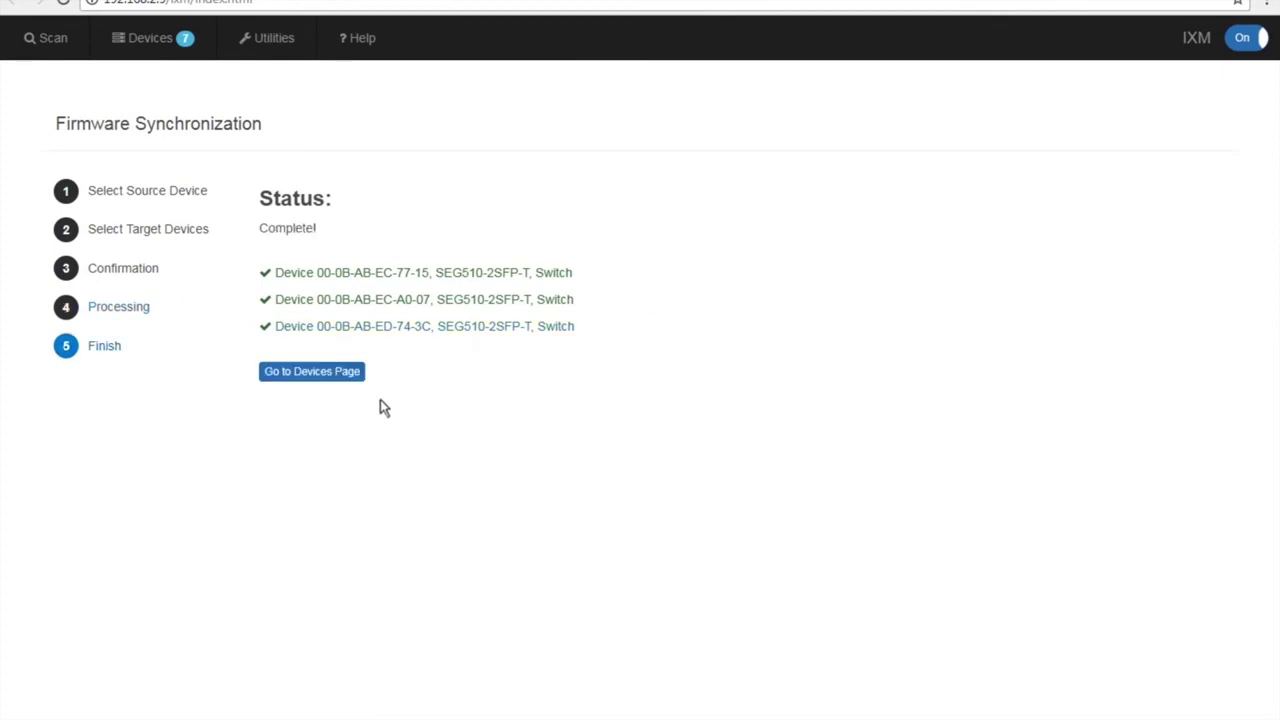
pyautogui.click(304, 380)
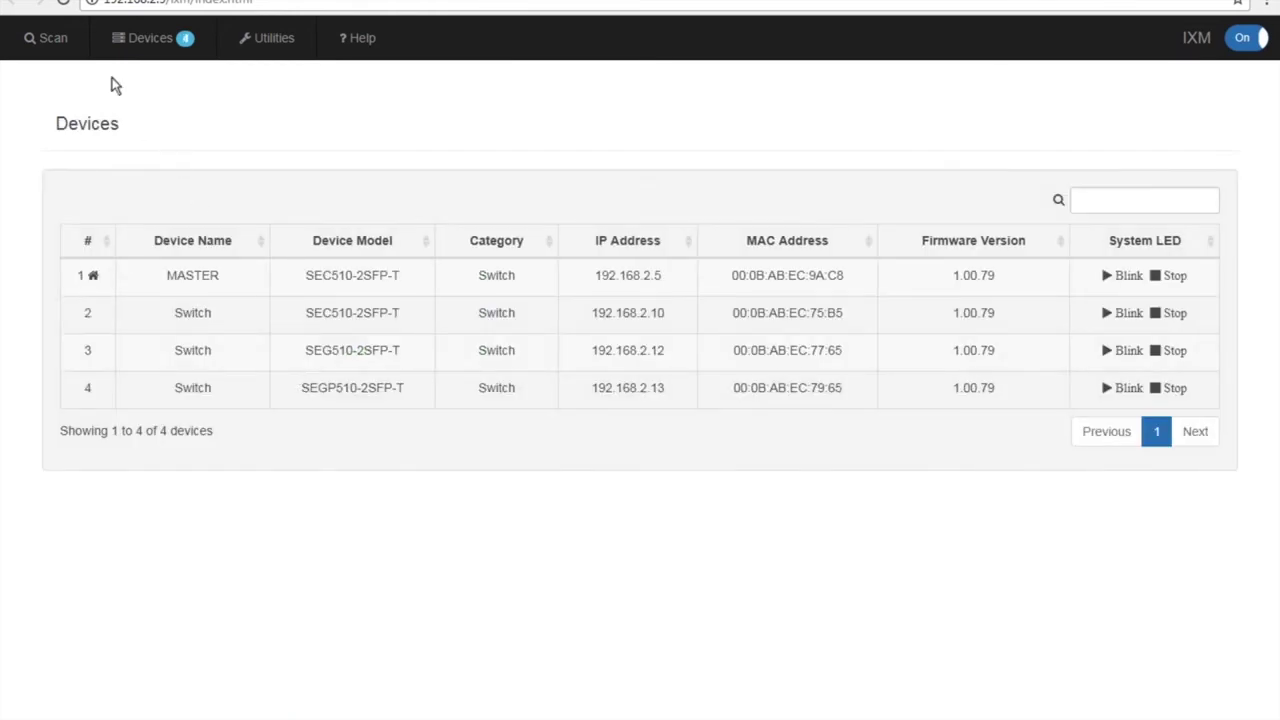
pyautogui.click(52, 45)
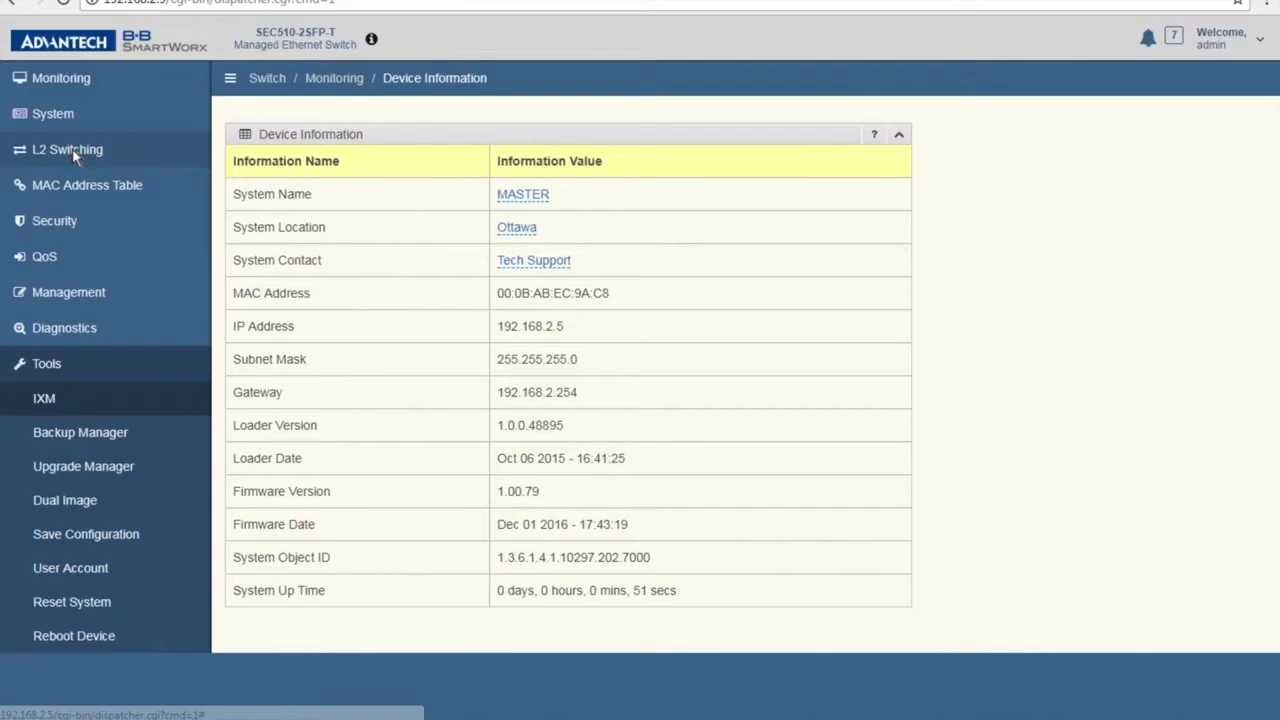
# Step: Check the 802.1Q VLAN table in the master switch's own web interface
pyautogui.click(70, 149)
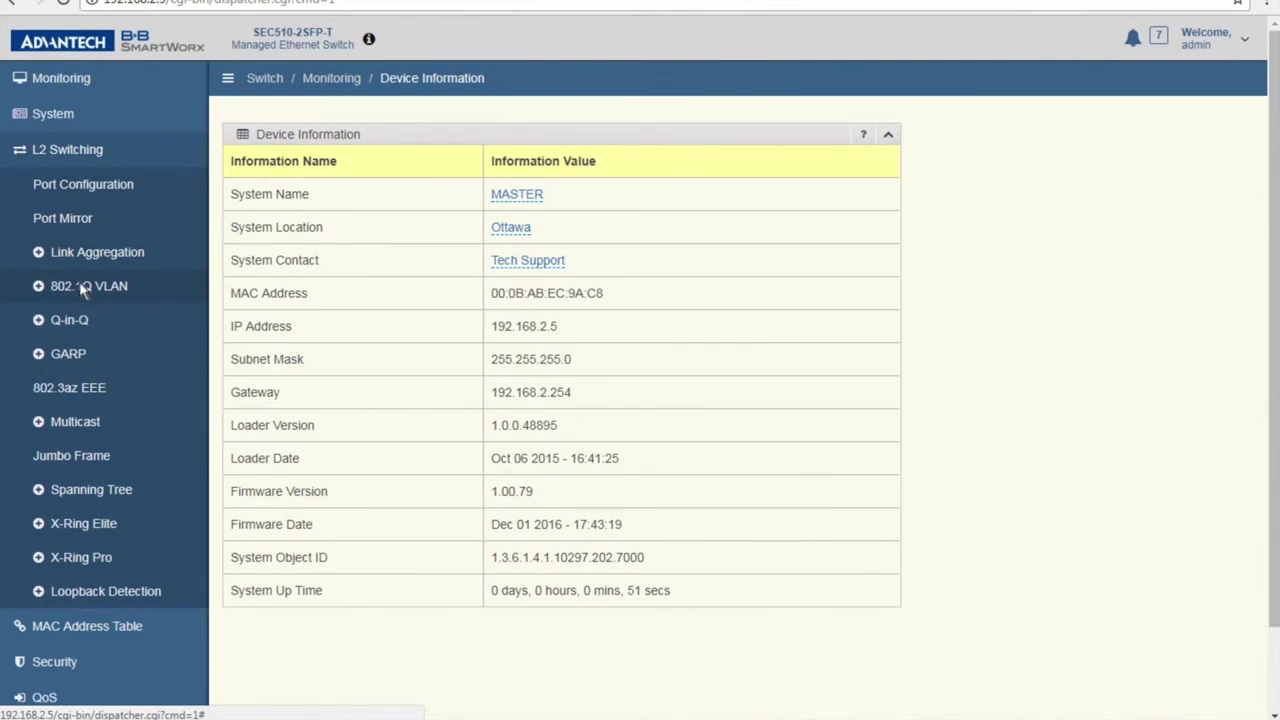
pyautogui.click(79, 286)
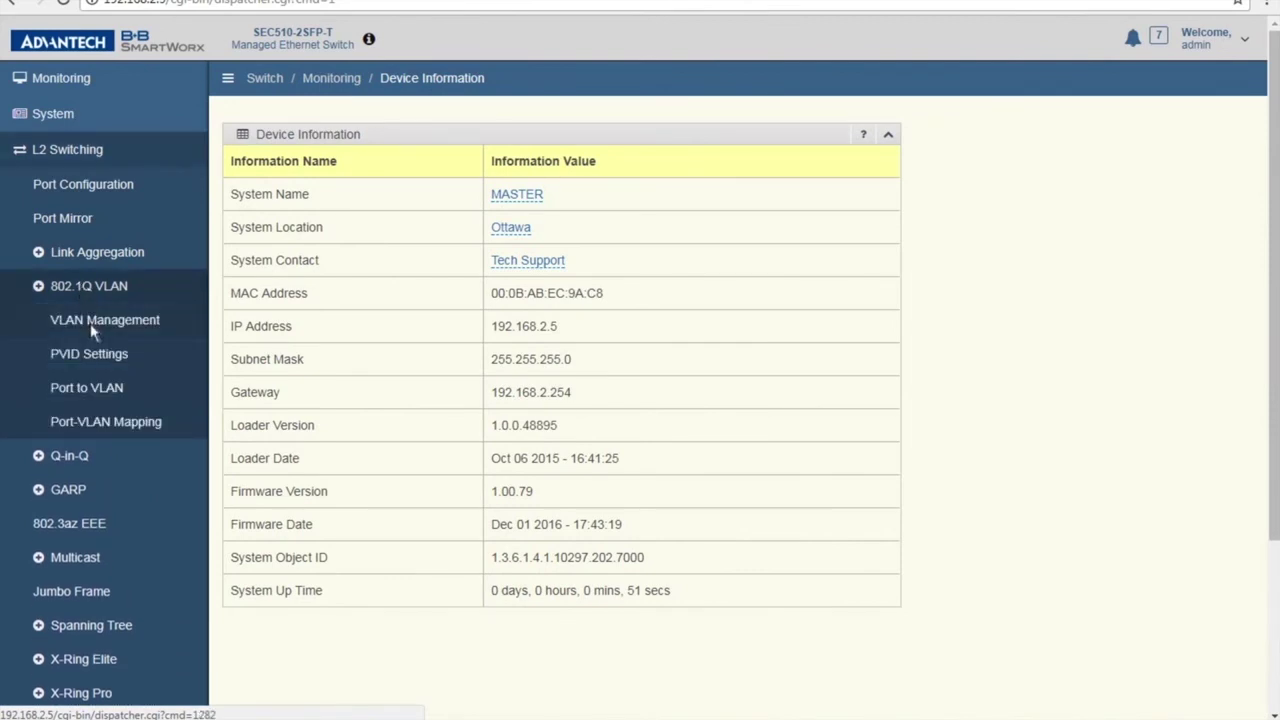
pyautogui.click(98, 330)
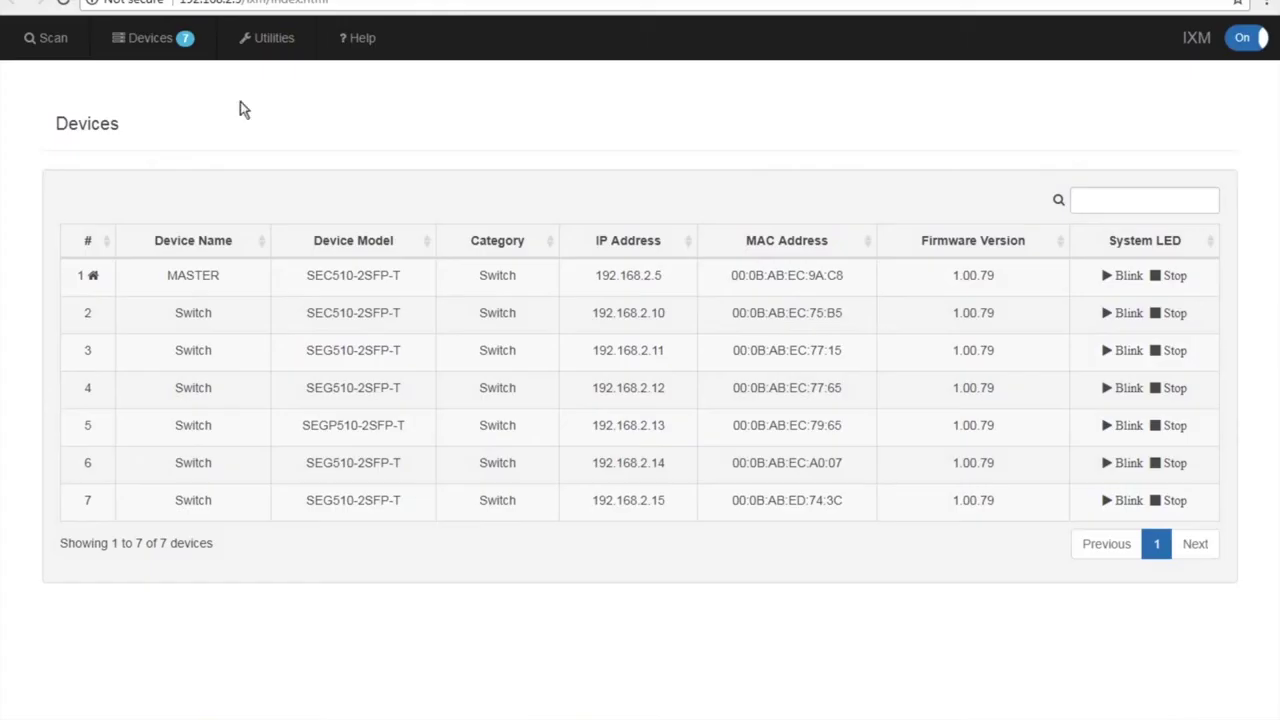
# Step: Start a Config Synchronization in IXM with MASTER (192.168.2.5) as the source device
pyautogui.click(265, 38)
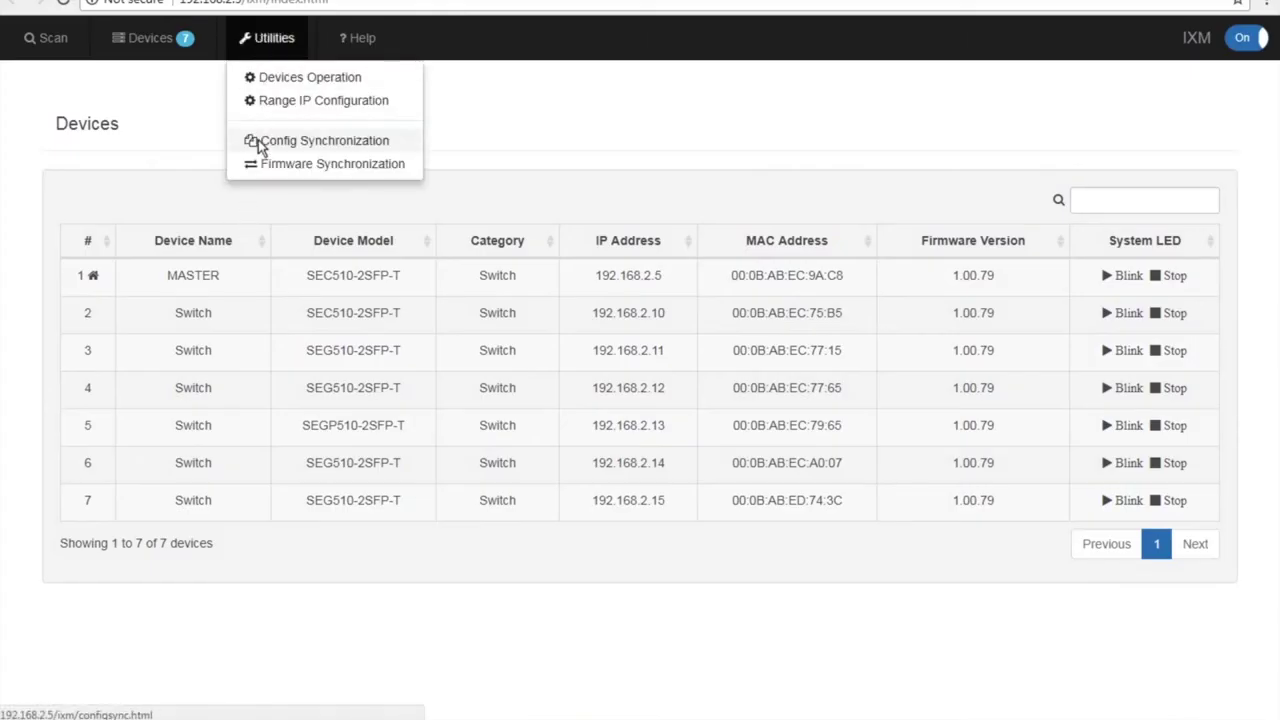
pyautogui.click(258, 140)
pyautogui.click(279, 257)
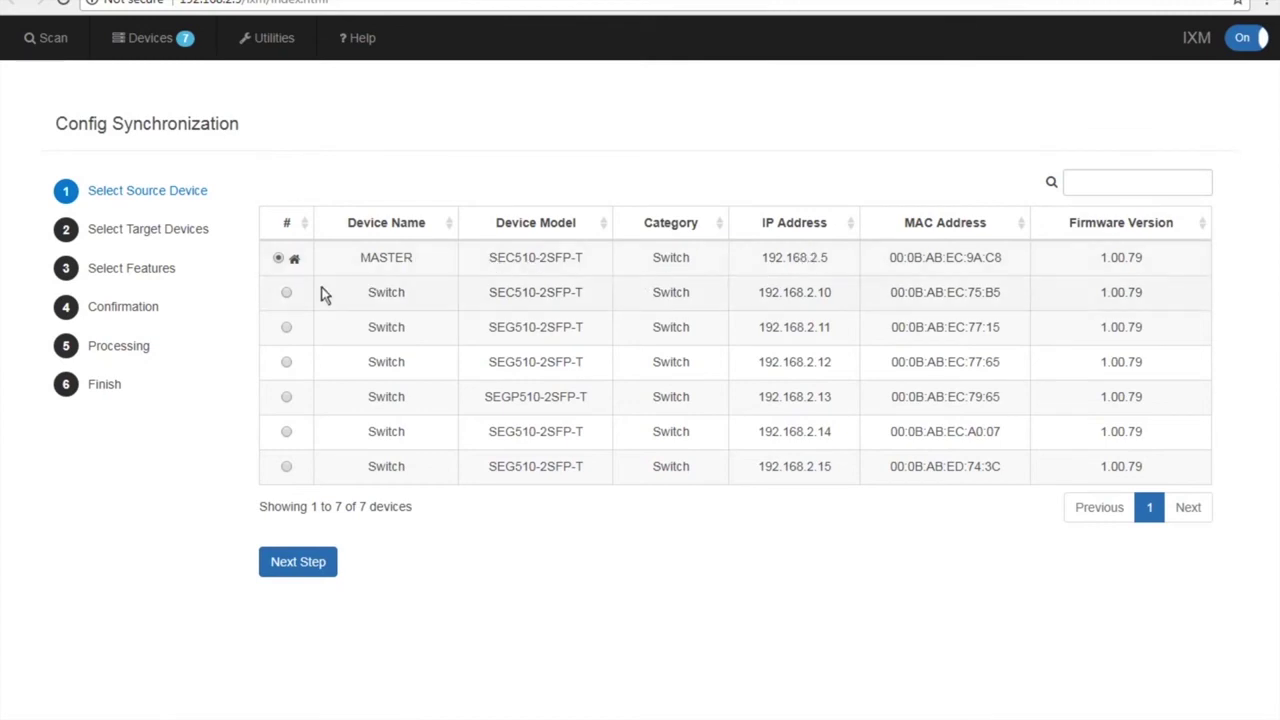
pyautogui.click(282, 561)
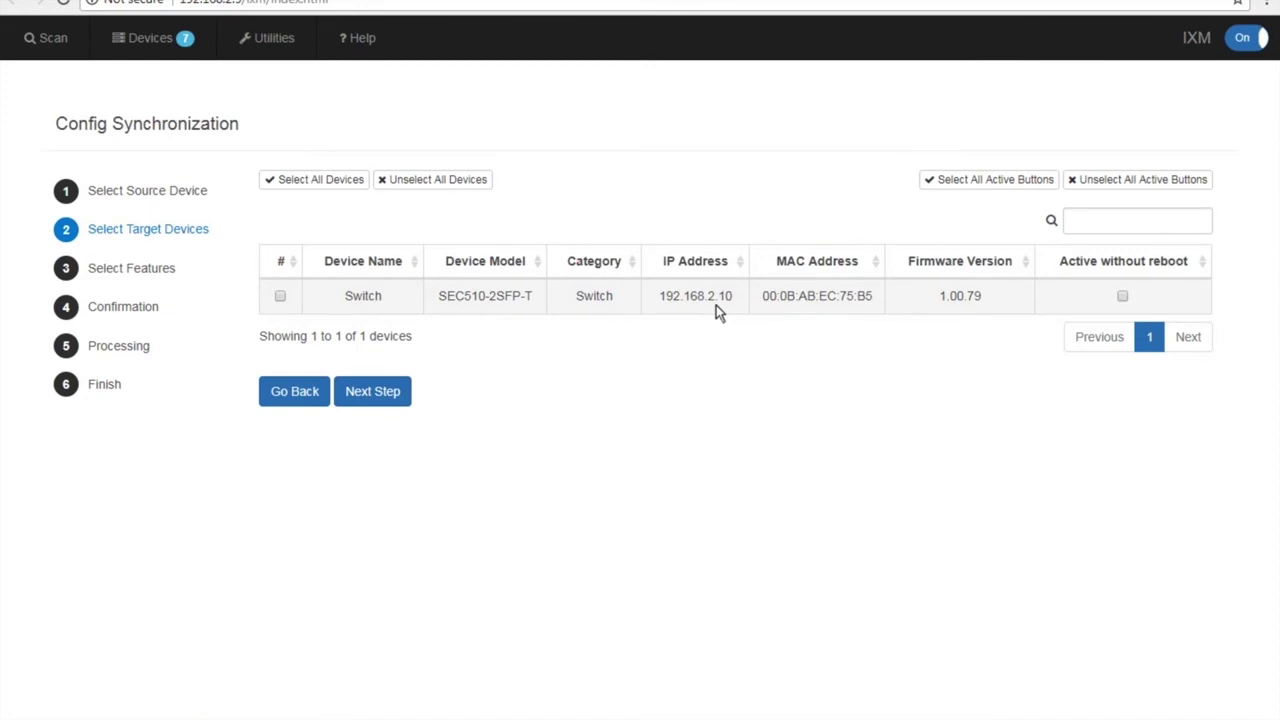
# Step: Synchronize all features except the IP address to the target switch at 192.168.2.10
pyautogui.click(281, 298)
pyautogui.click(373, 395)
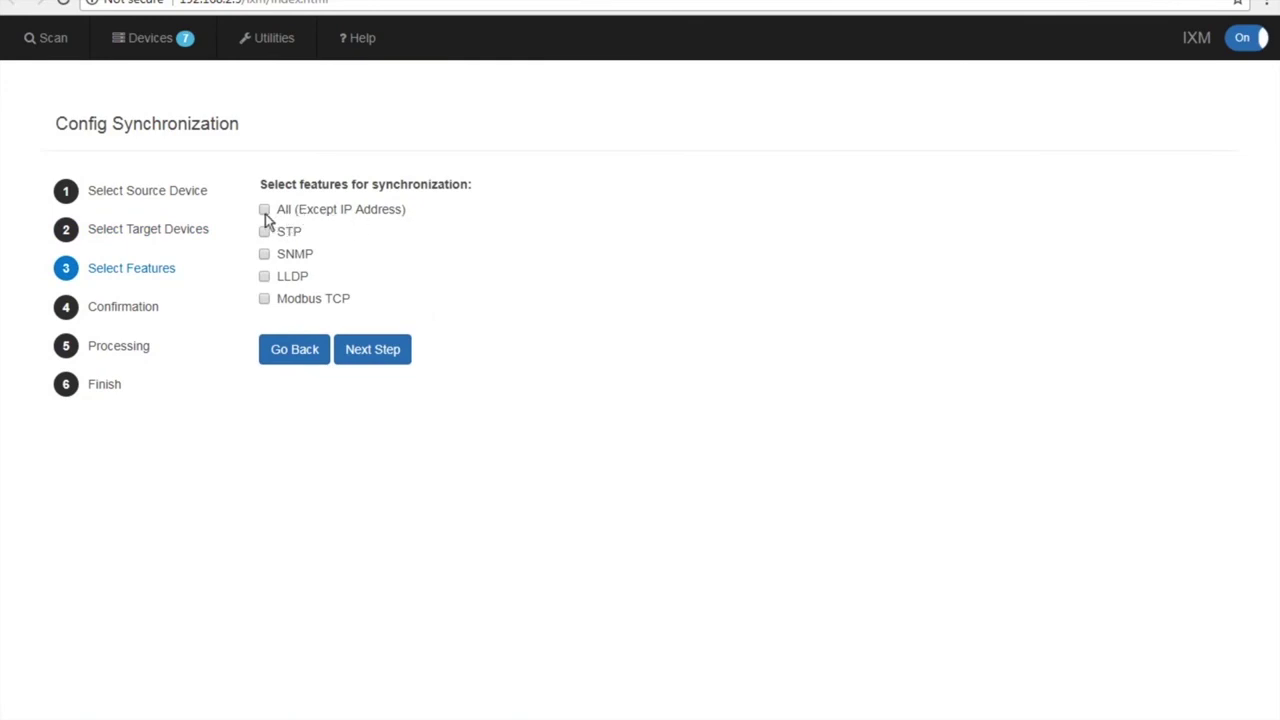
pyautogui.click(265, 210)
pyautogui.click(372, 352)
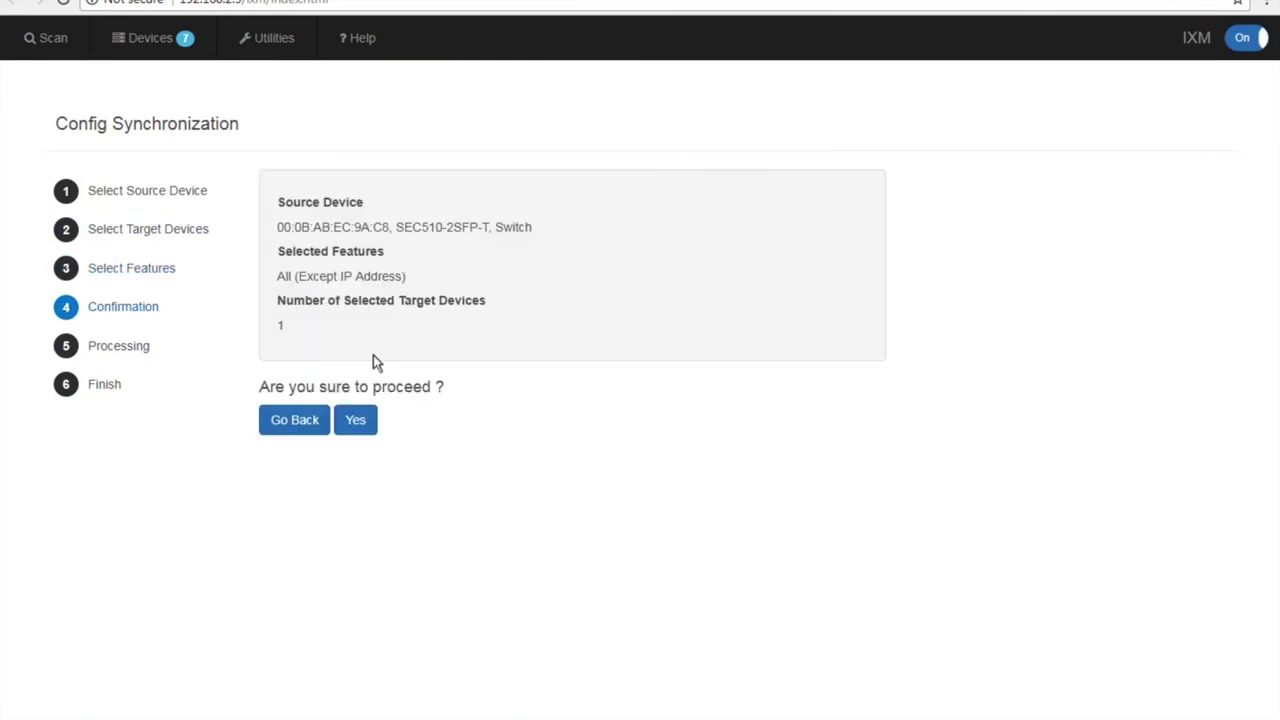
pyautogui.click(362, 428)
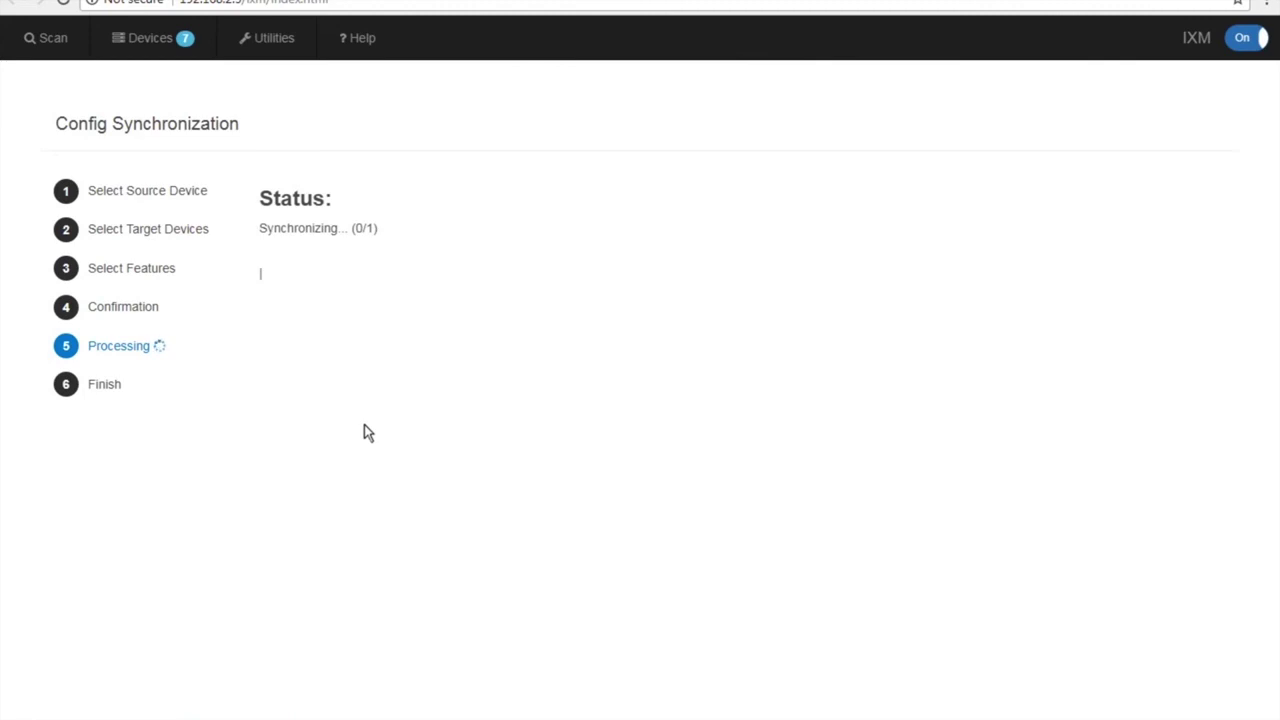
pyautogui.click(339, 318)
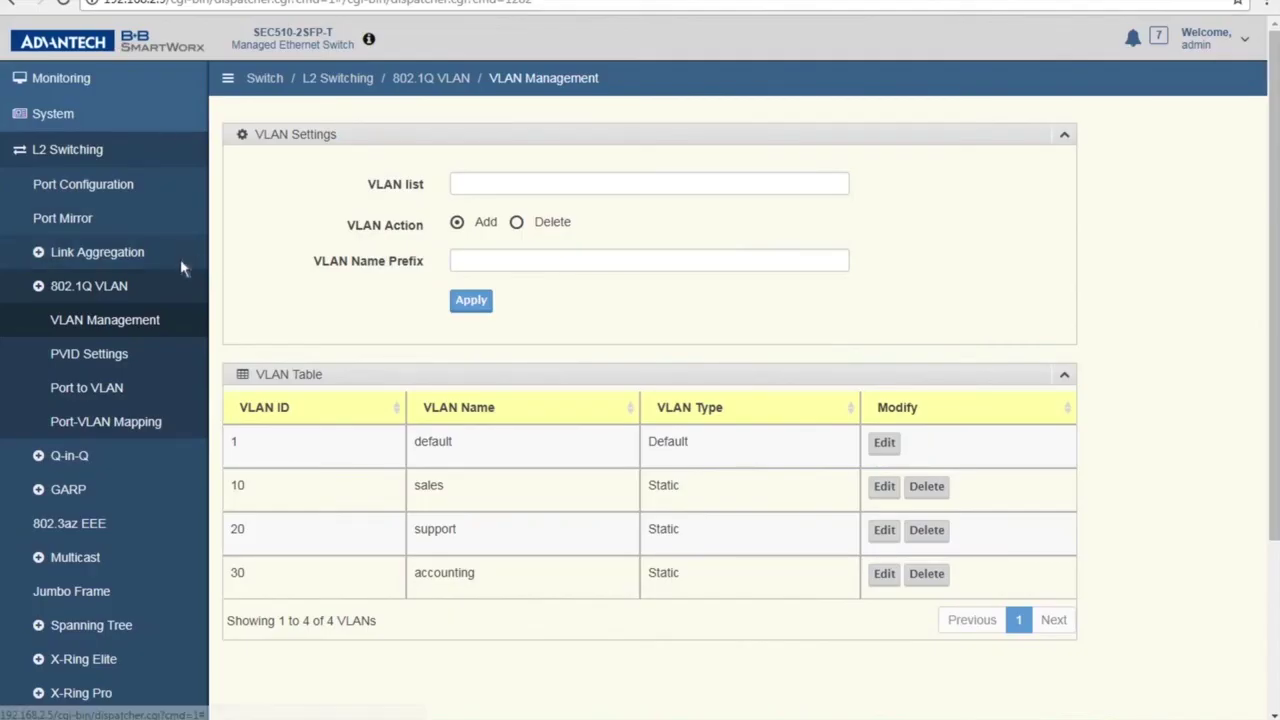
# Step: Reopen VLAN Management under 802.1Q VLAN in the switch's web interface to review its VLAN table
pyautogui.click(94, 288)
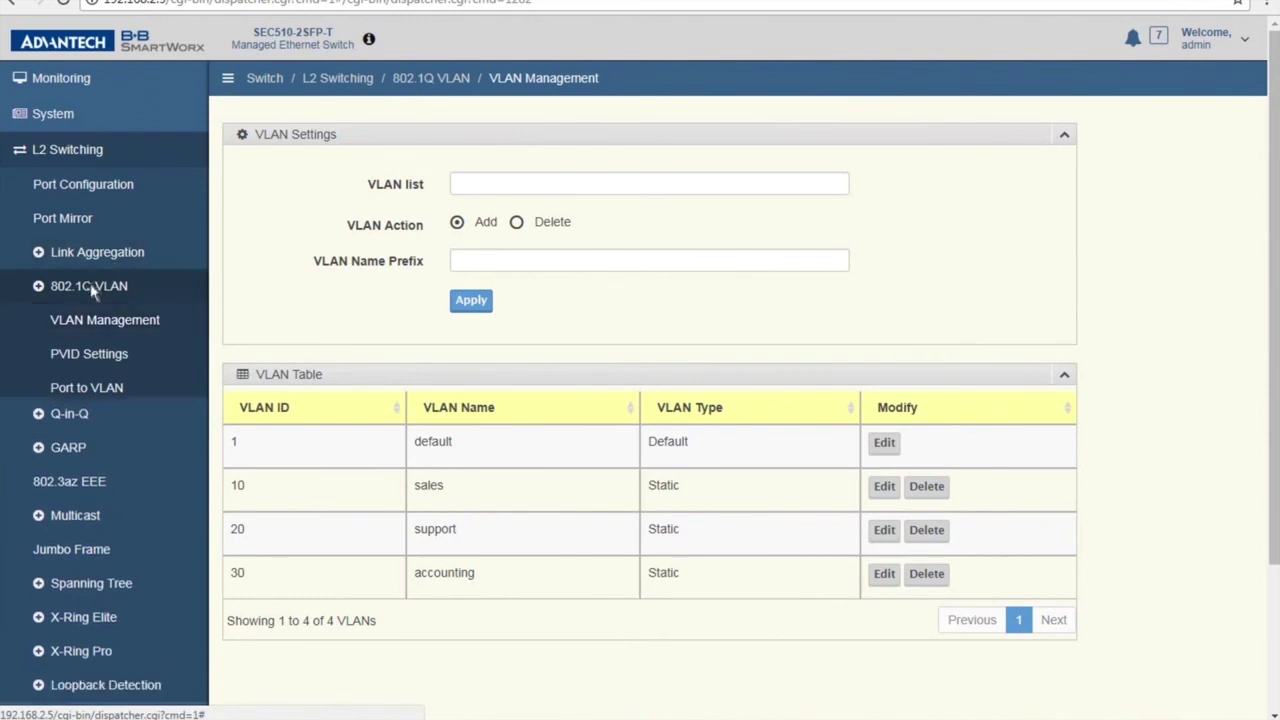
pyautogui.click(100, 290)
pyautogui.click(94, 318)
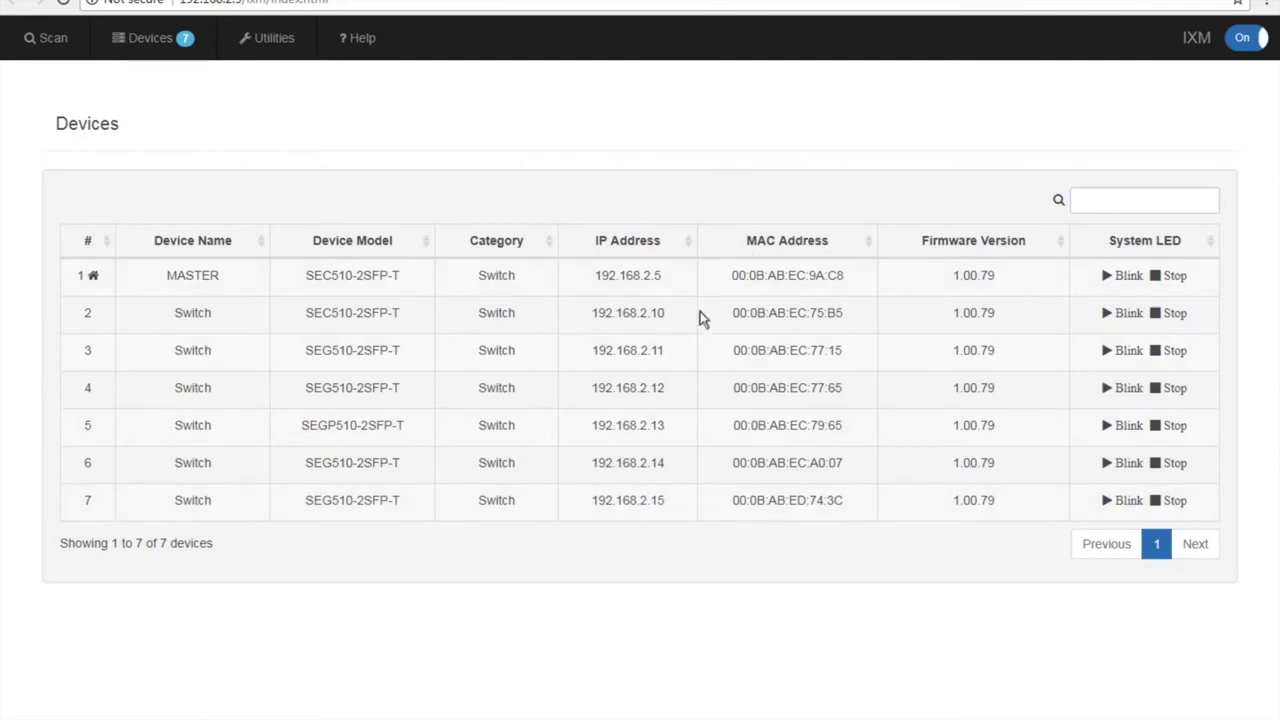
# Step: Run the Save configuration device operation in IXM on the six switches from 192.168.2.10 to 192.168.2.15, leaving out MASTER
pyautogui.click(264, 40)
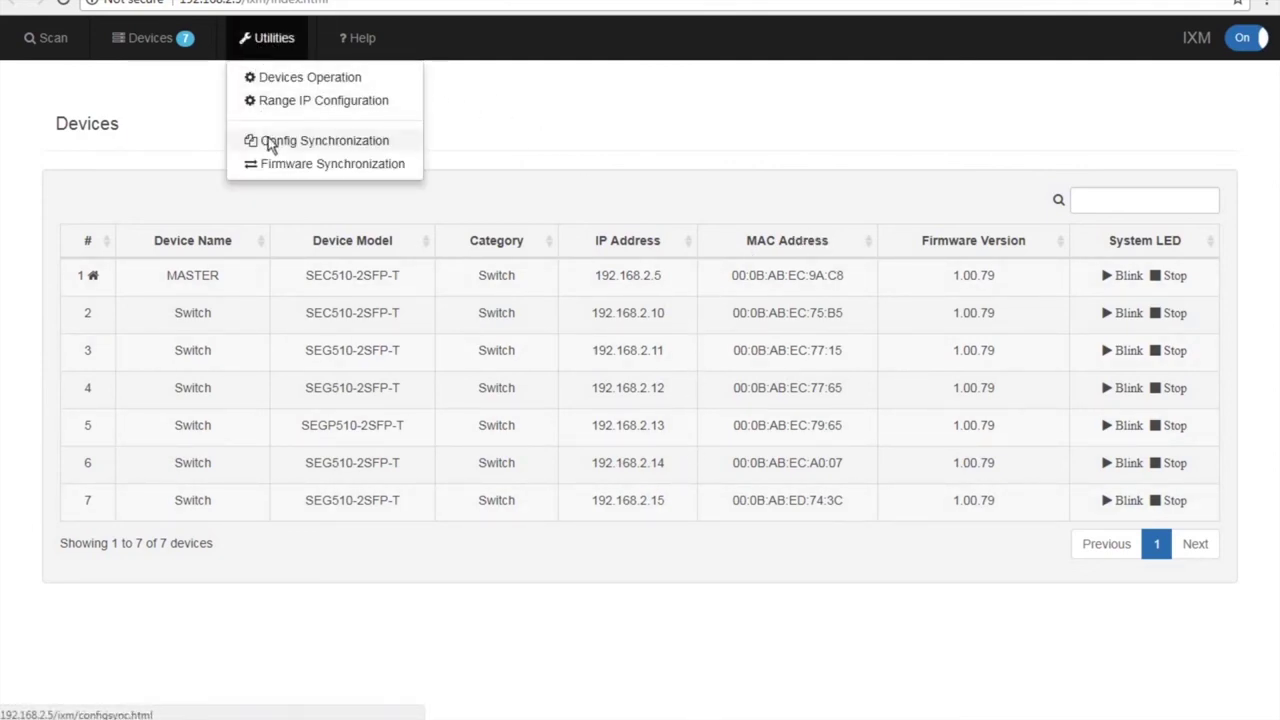
pyautogui.click(273, 77)
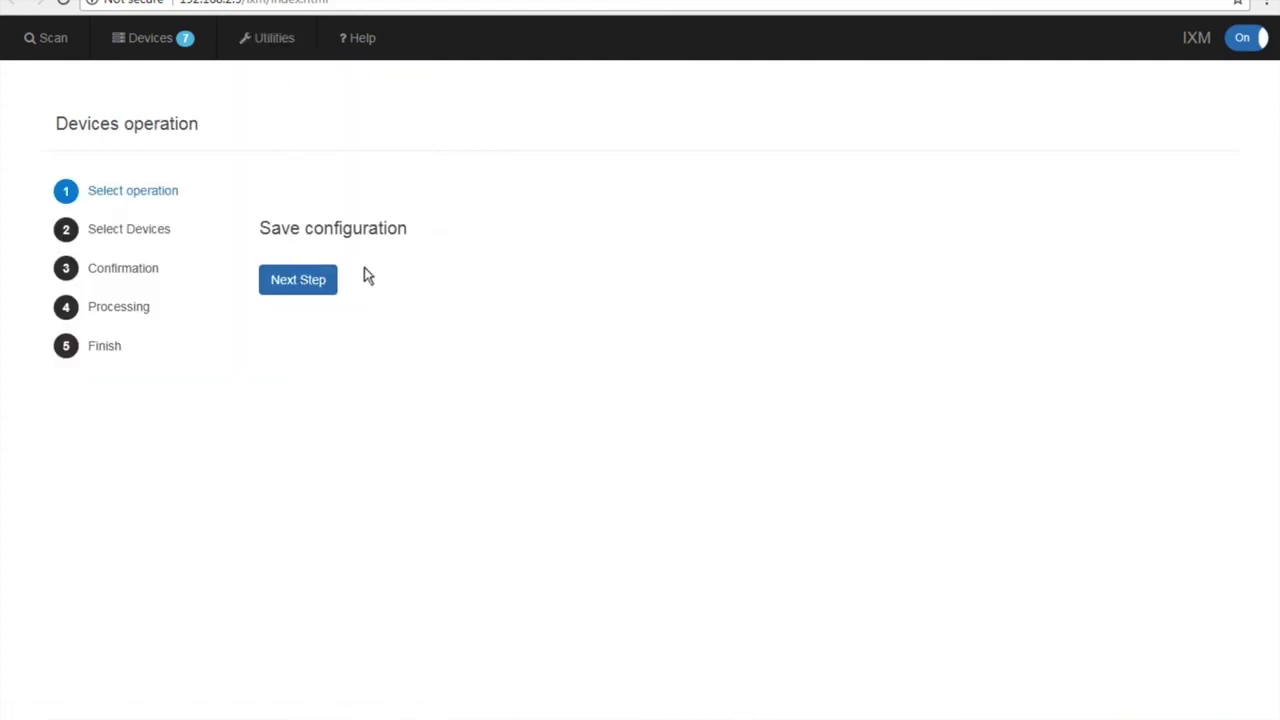
pyautogui.click(318, 282)
pyautogui.click(287, 331)
pyautogui.click(287, 366)
pyautogui.click(287, 400)
pyautogui.click(287, 435)
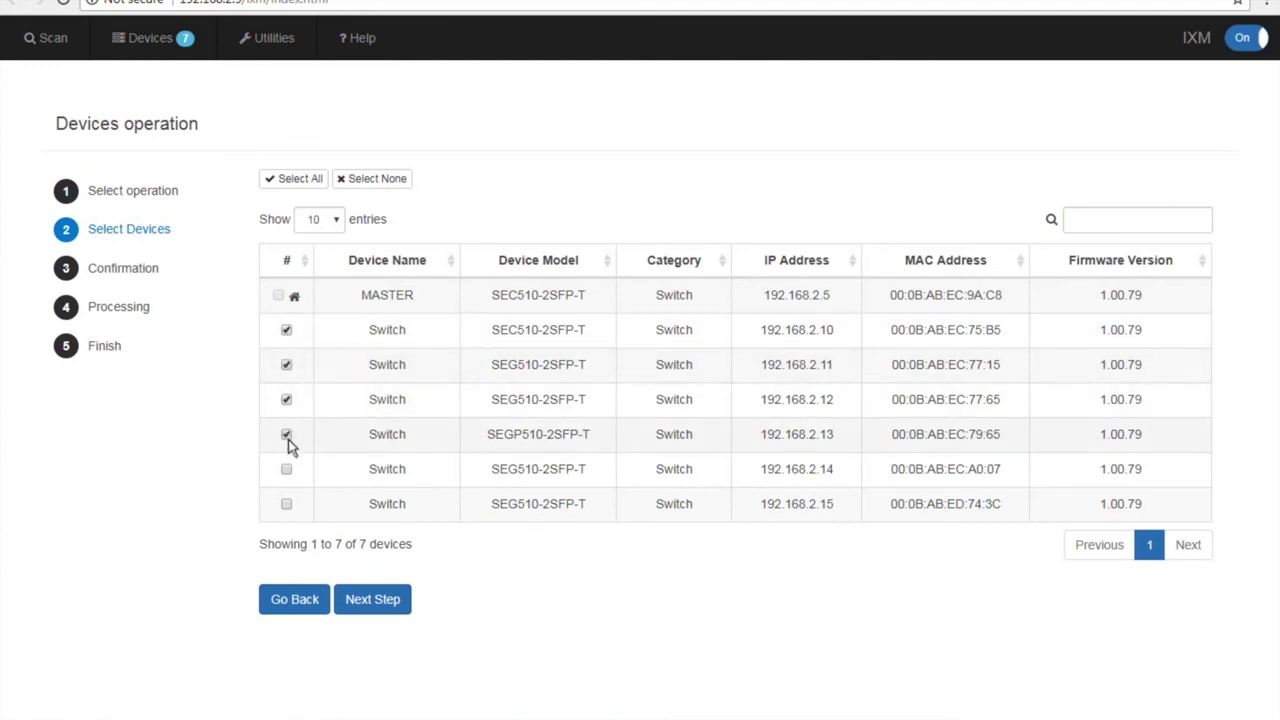
pyautogui.click(287, 472)
pyautogui.click(290, 505)
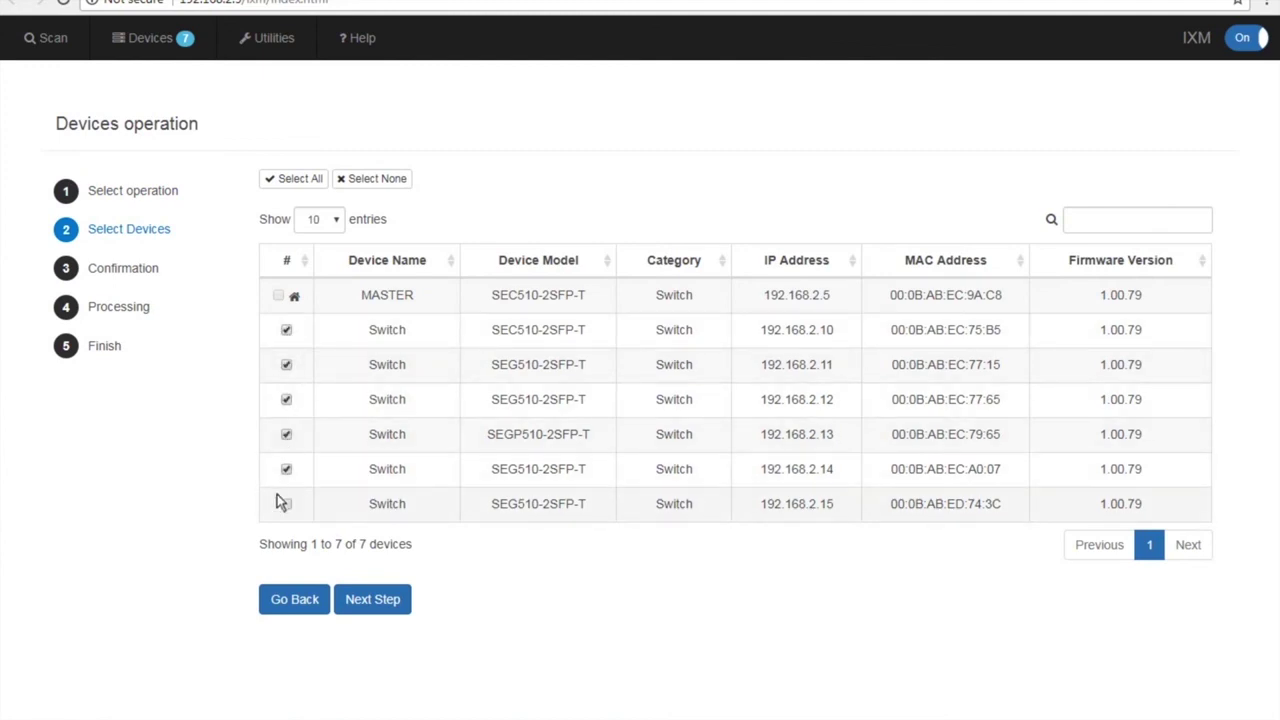
pyautogui.click(370, 601)
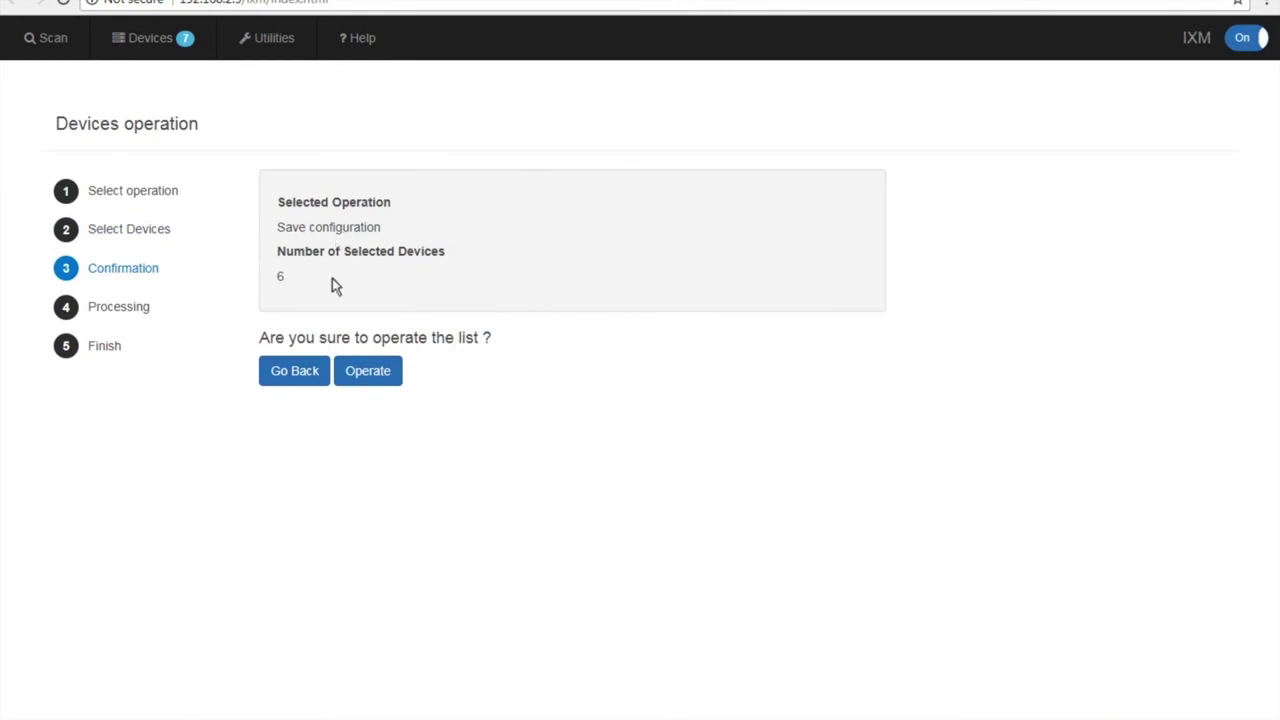
pyautogui.click(366, 379)
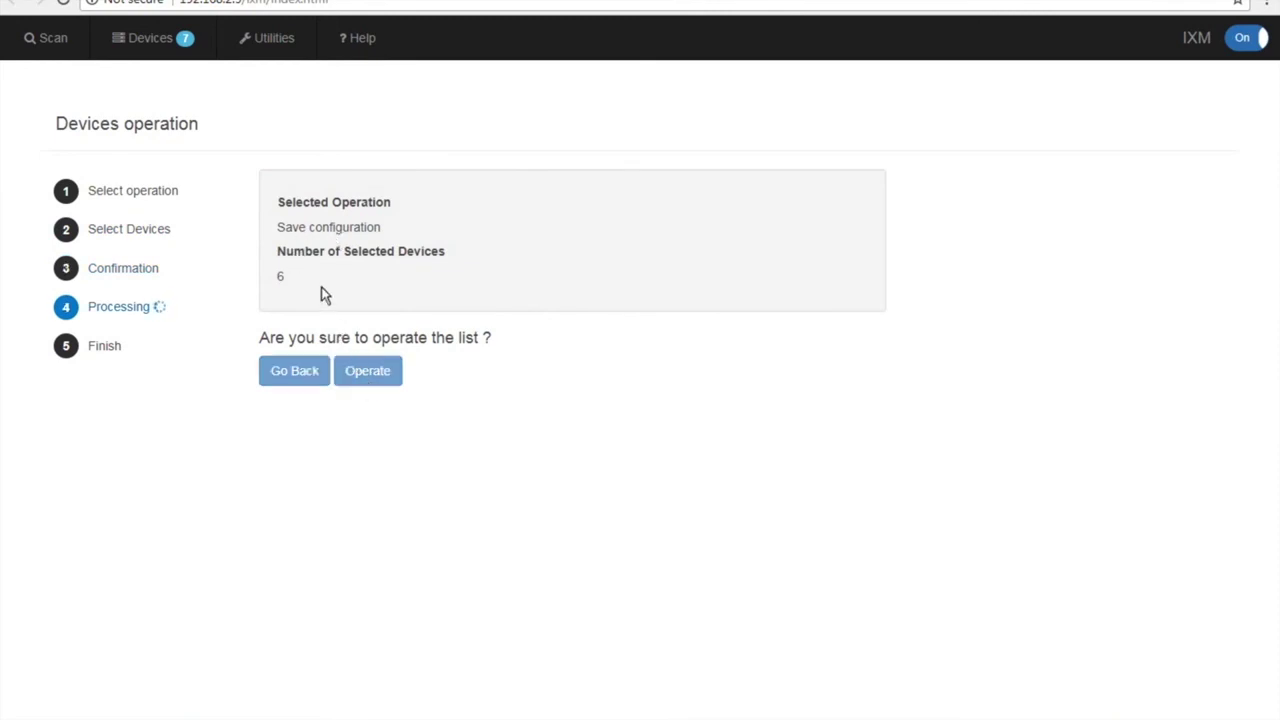